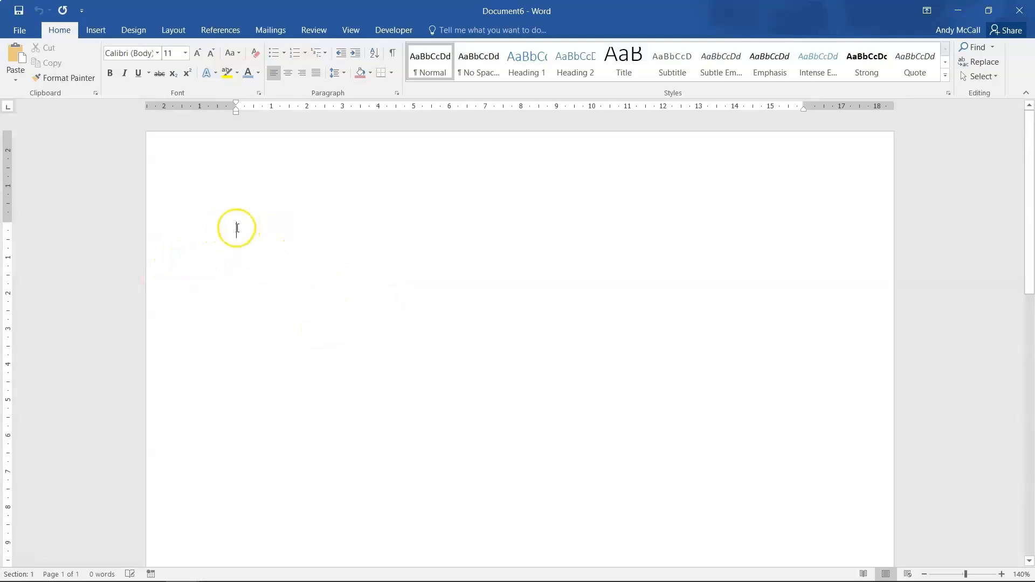
# Open the SmartArt graphic gallery and examine the Process, Pyramid, Relationship and Cycle layouts.
pyautogui.click(101, 29)
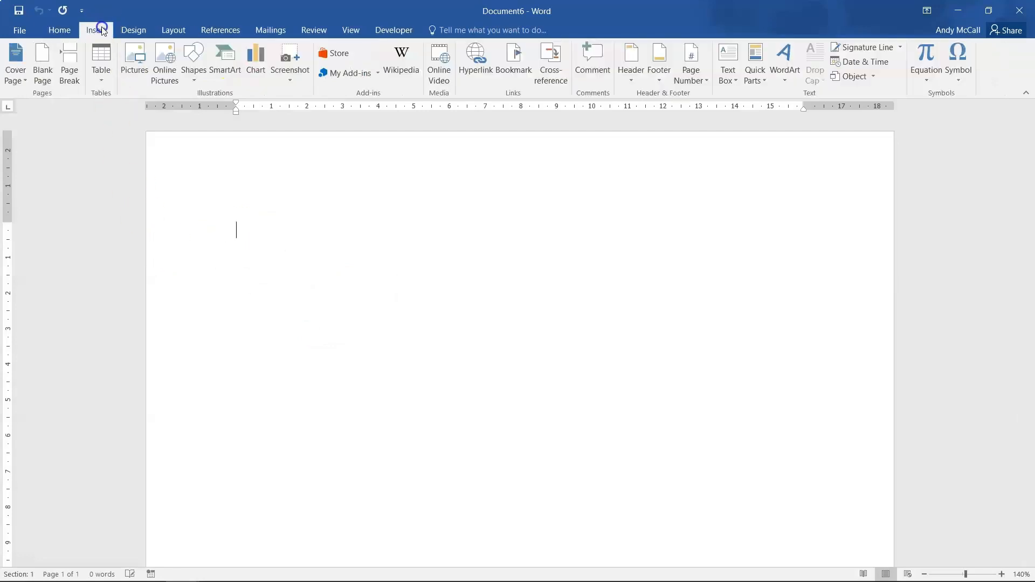
pyautogui.click(225, 63)
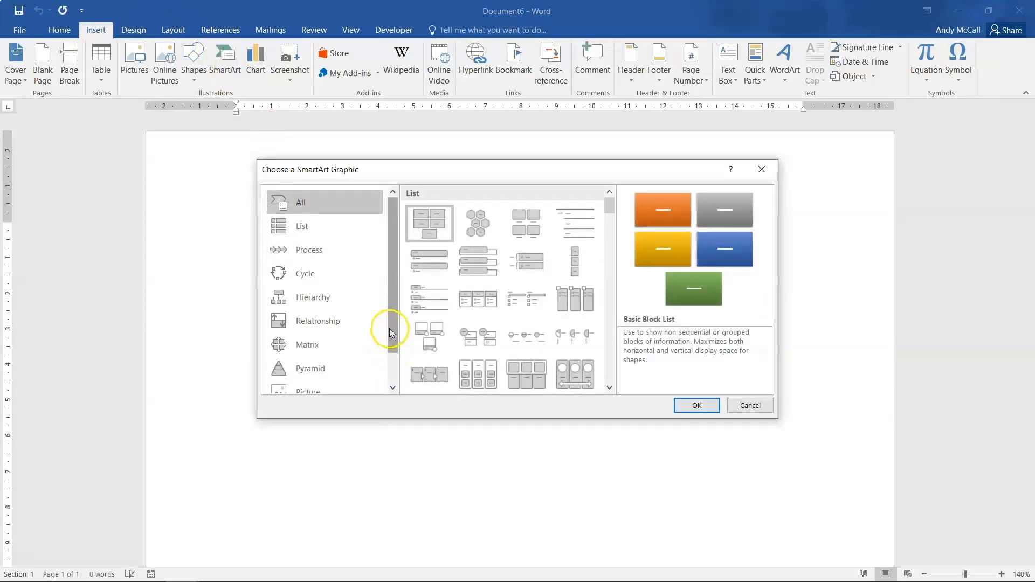
pyautogui.moveTo(389, 329); pyautogui.dragTo(392, 364)
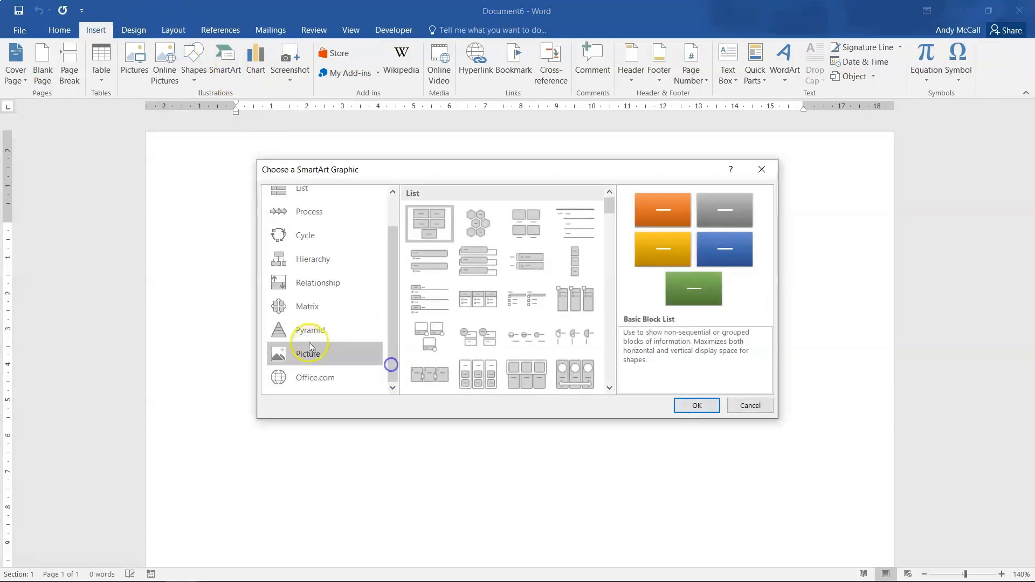
pyautogui.click(299, 208)
pyautogui.click(428, 215)
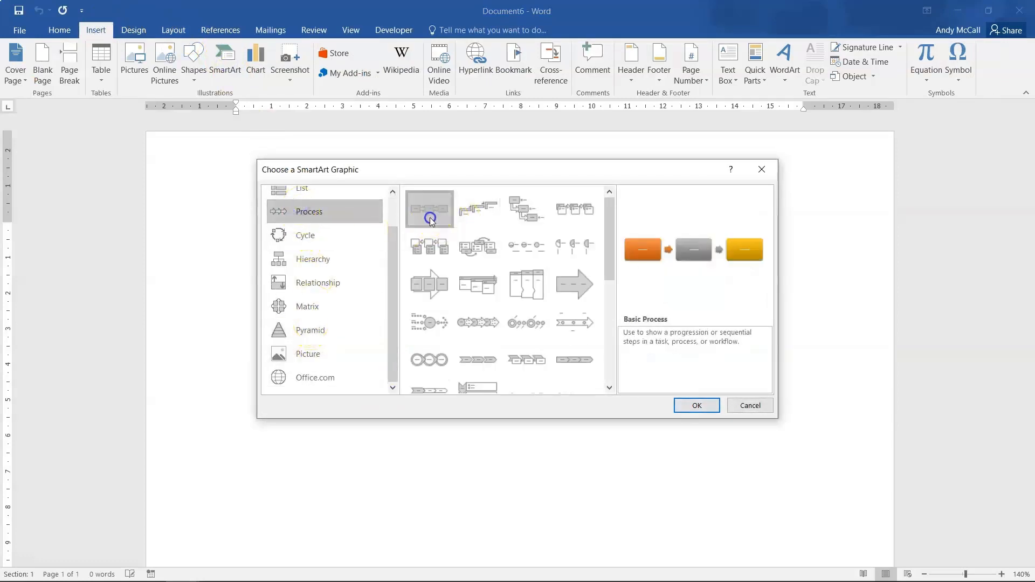
pyautogui.click(302, 329)
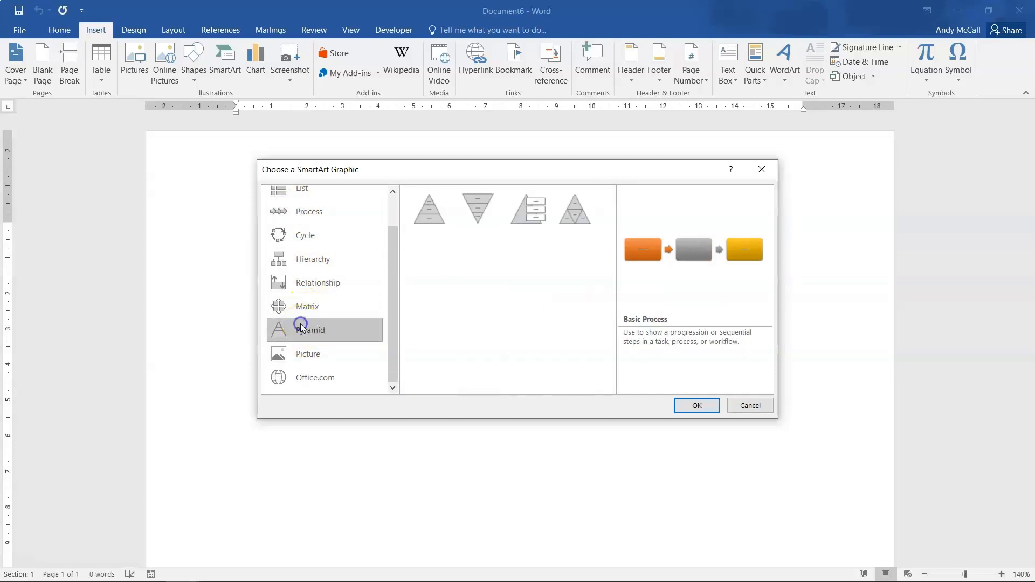
pyautogui.click(305, 283)
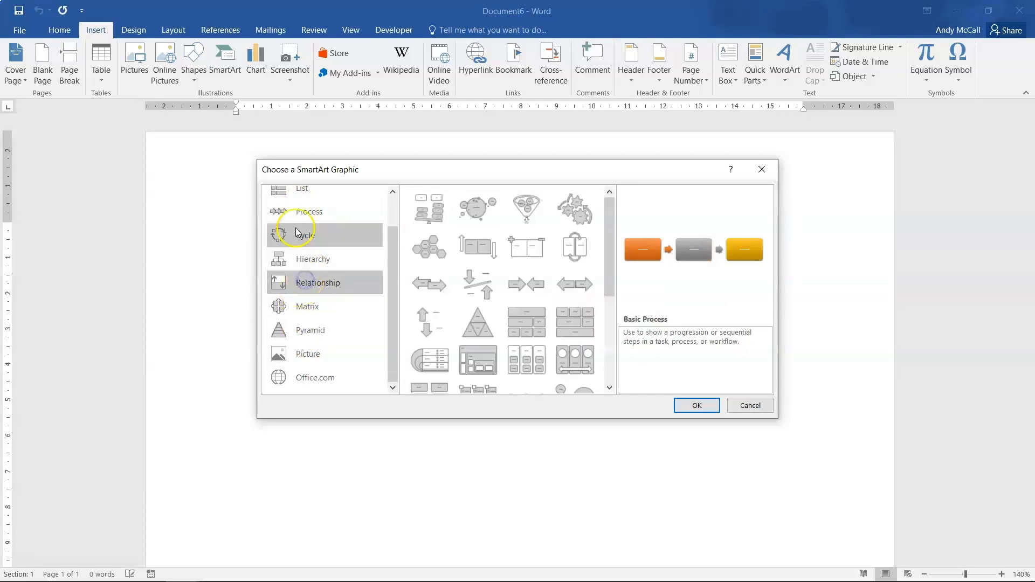
pyautogui.click(298, 233)
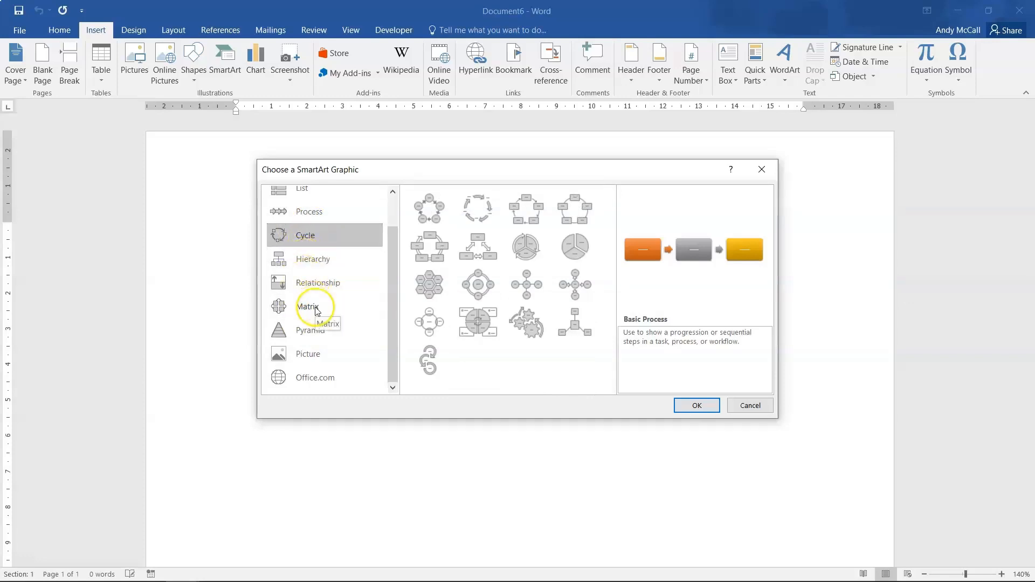
# Insert the Organization Chart layout from the Hierarchy category into the blank document.
pyautogui.click(310, 260)
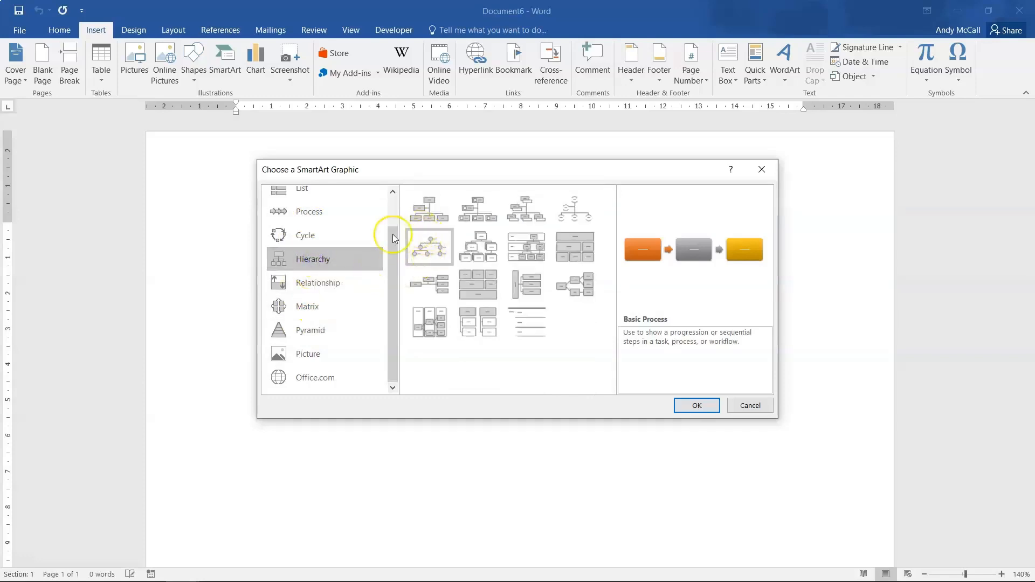
pyautogui.click(430, 212)
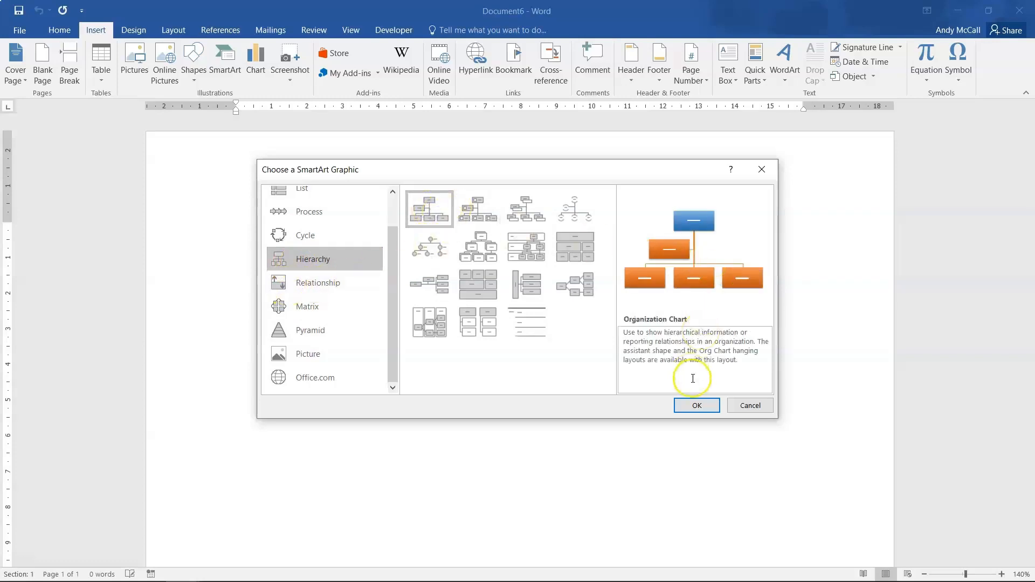
pyautogui.click(697, 408)
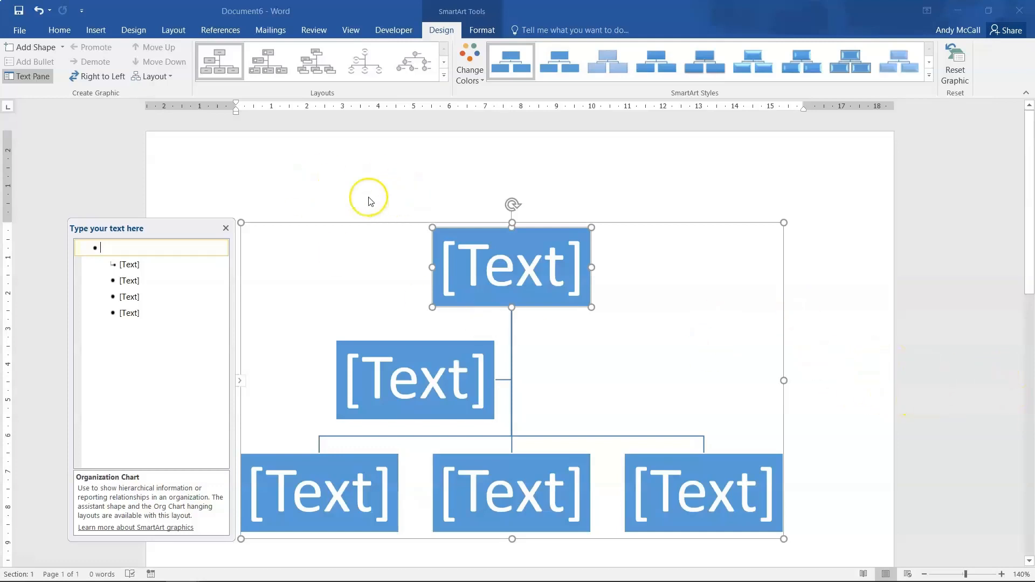
# Examine the chart's structure by selecting its head box, assistant box and three bottom-row boxes in turn.
pyautogui.click(511, 266)
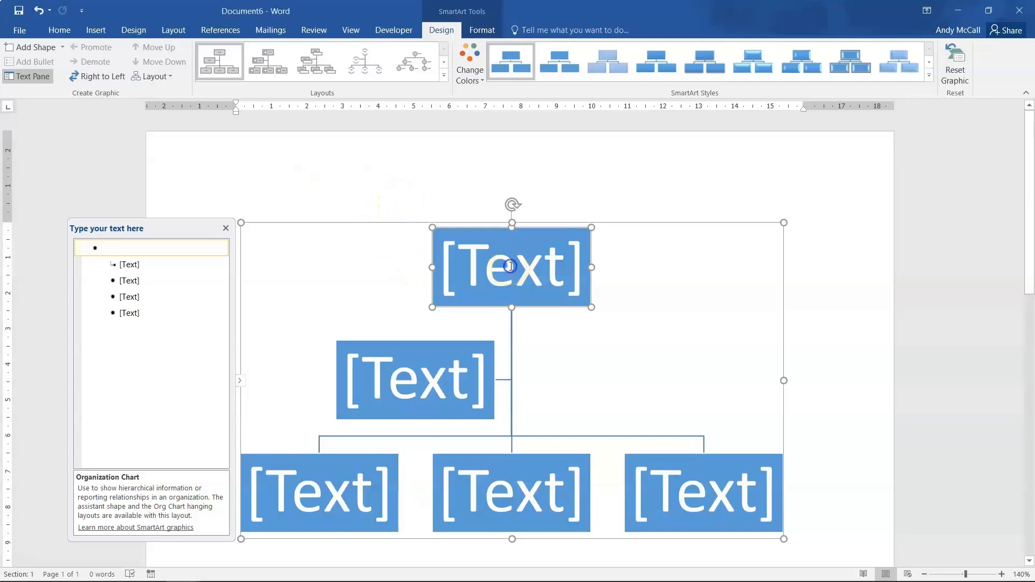
pyautogui.click(399, 379)
pyautogui.click(293, 498)
pyautogui.click(446, 490)
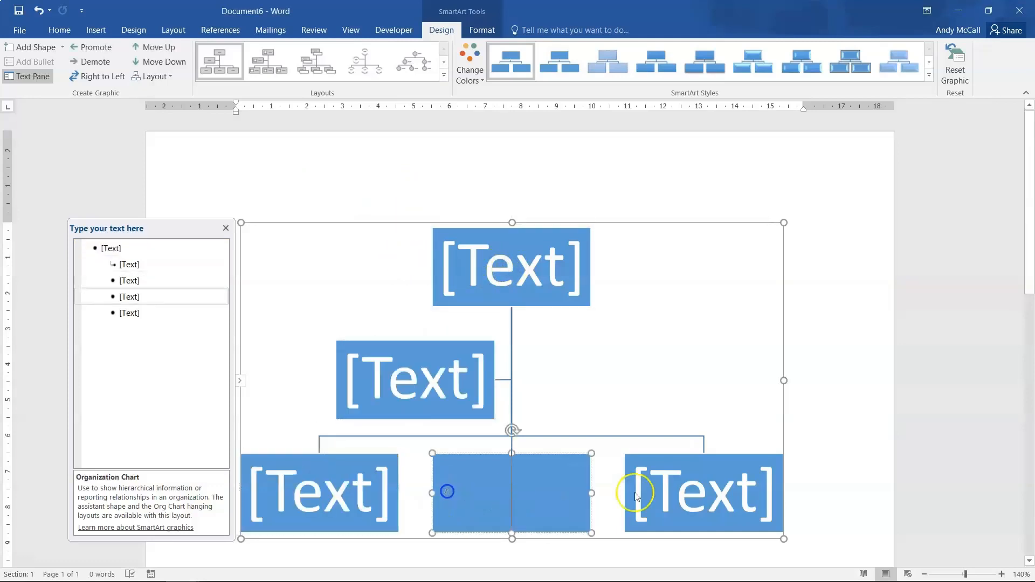
pyautogui.click(716, 490)
pyautogui.click(518, 495)
pyautogui.click(374, 497)
pyautogui.click(499, 496)
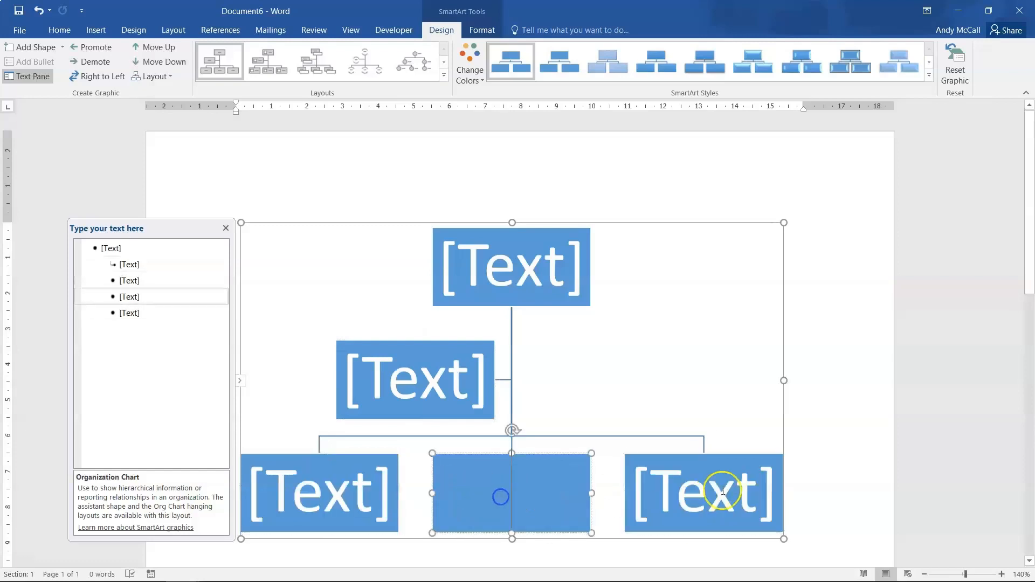
pyautogui.click(723, 490)
pyautogui.click(302, 507)
pyautogui.click(436, 499)
pyautogui.click(659, 495)
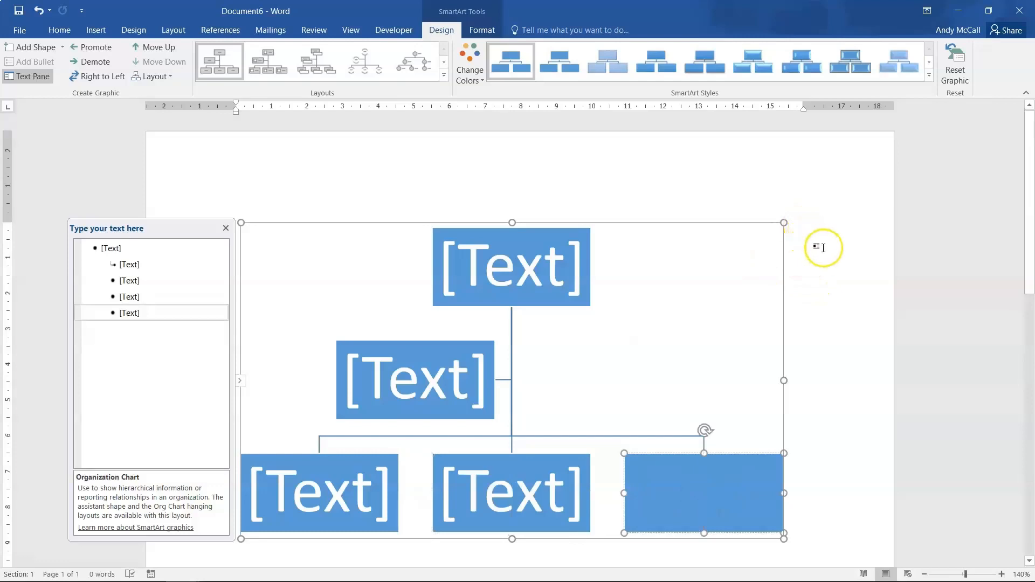
# Deselect and reselect the organization chart to examine its contextual design and formatting tools.
pyautogui.click(826, 227)
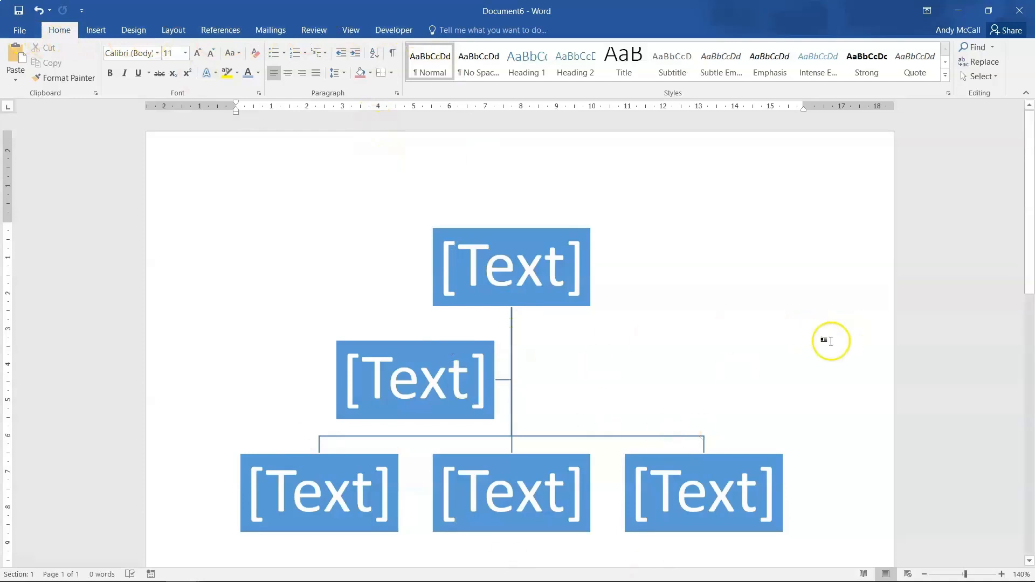
pyautogui.click(586, 357)
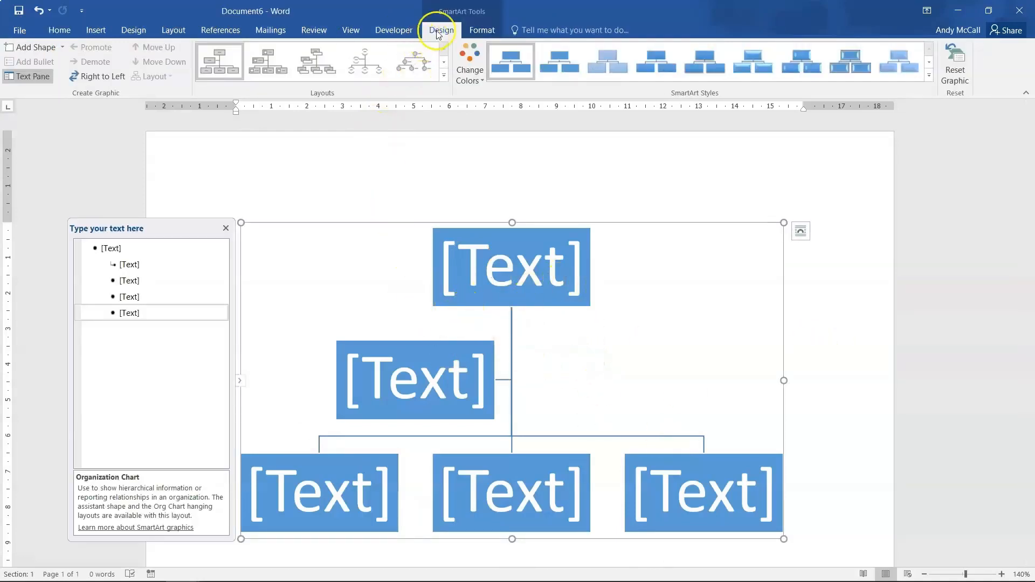
pyautogui.click(478, 32)
pyautogui.click(441, 29)
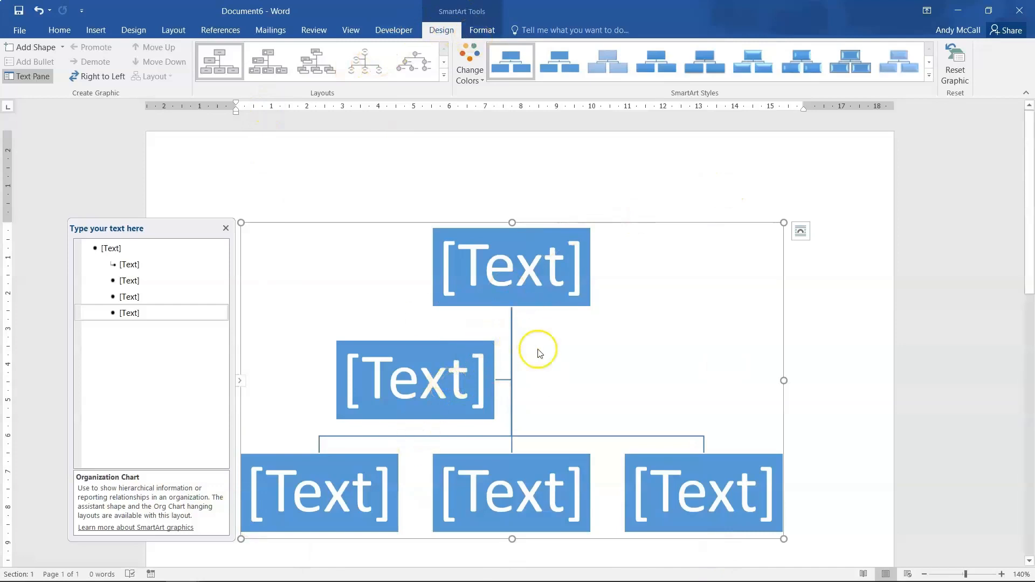
# Fill the chart's top box with the person's name followed by the role "Head".
pyautogui.click(512, 287)
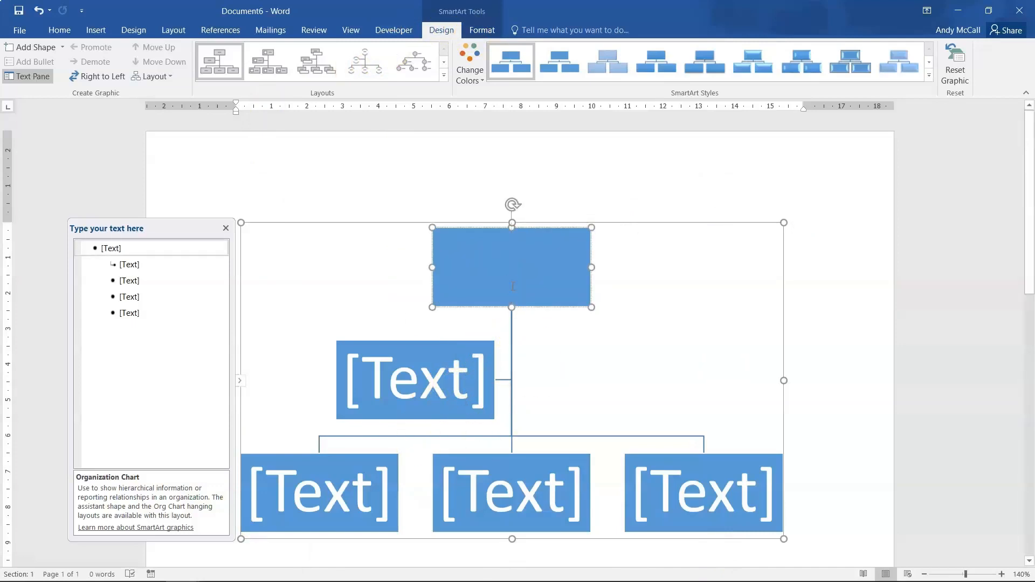
pyautogui.write('A Smith')
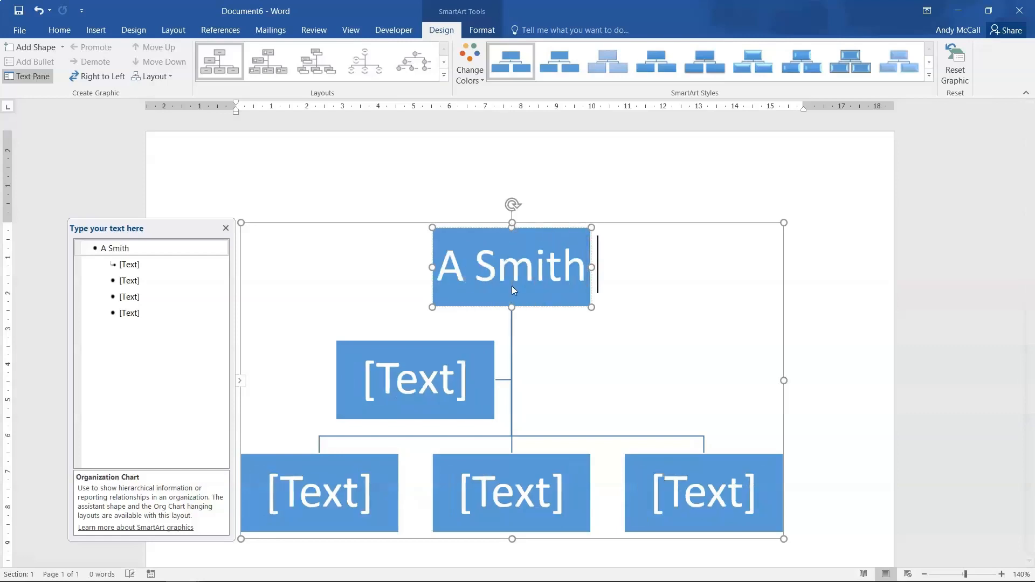
pyautogui.write(' Head')
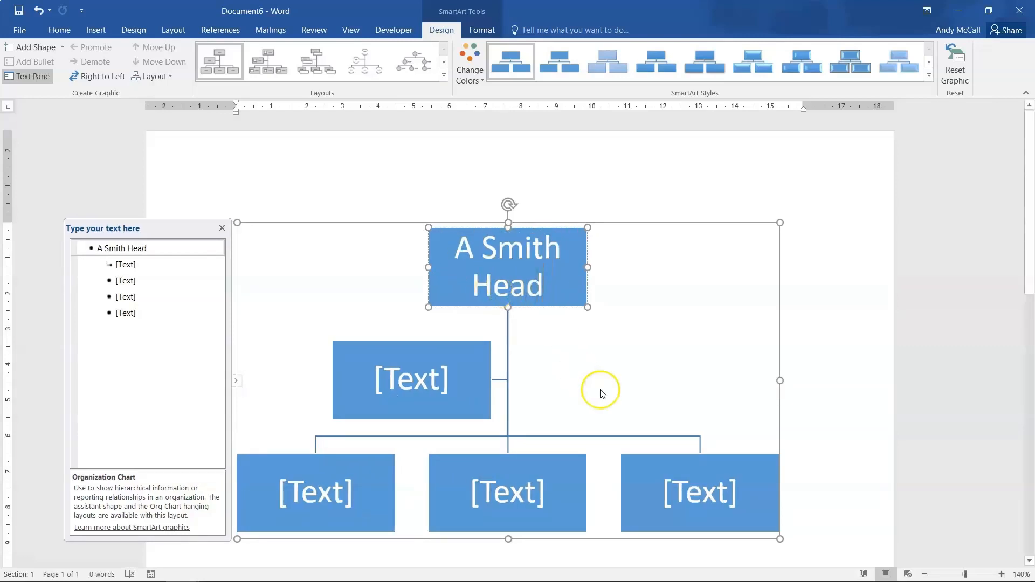
# Fill the last box of the chart's bottom row with the person's name followed by "team leader 1".
pyautogui.click(681, 486)
pyautogui.write('J')
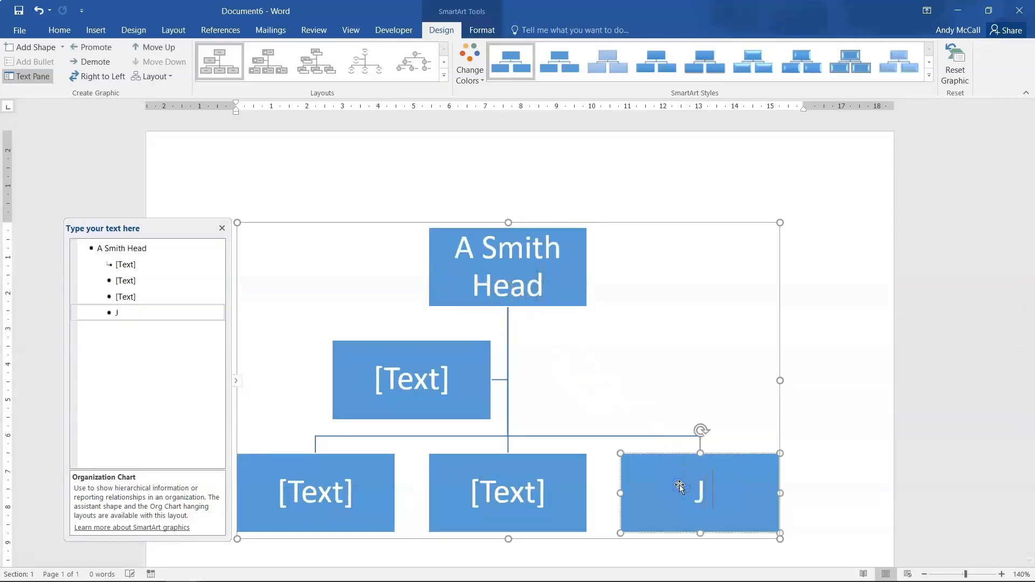
pyautogui.write(' Bloggs assis')
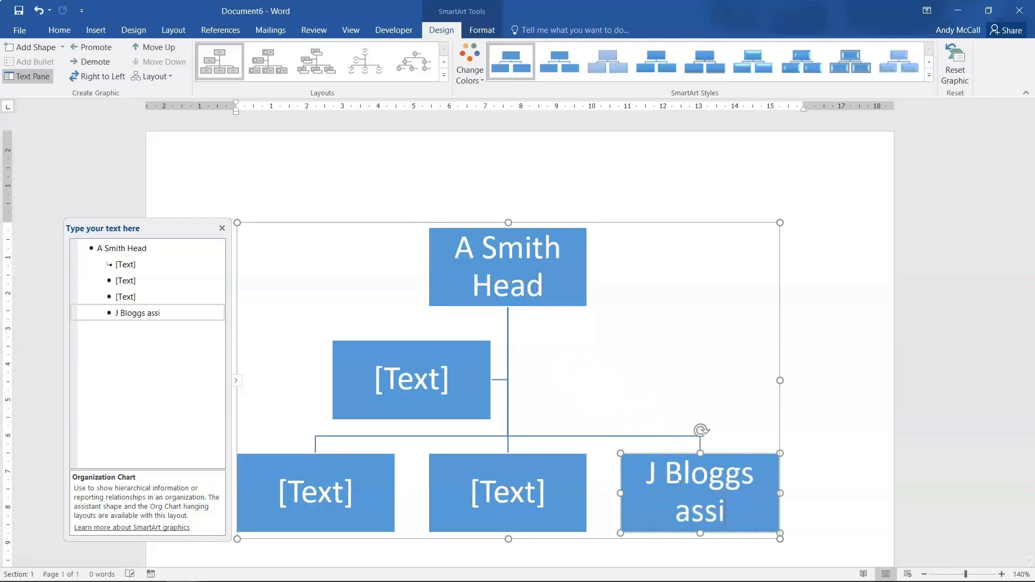
pyautogui.press('BackSpace')
pyautogui.press('BackSpace')
pyautogui.press('BackSpace')
pyautogui.press('BackSpace')
pyautogui.press('BackSpace')
pyautogui.press('BackSpace')
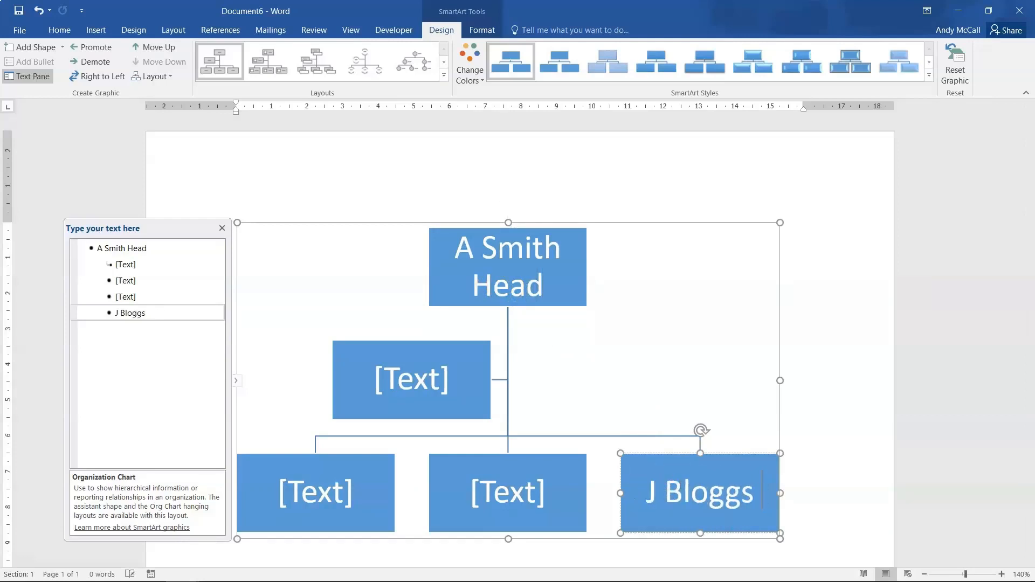
pyautogui.write('a')
pyautogui.press('BackSpace')
pyautogui.write('t')
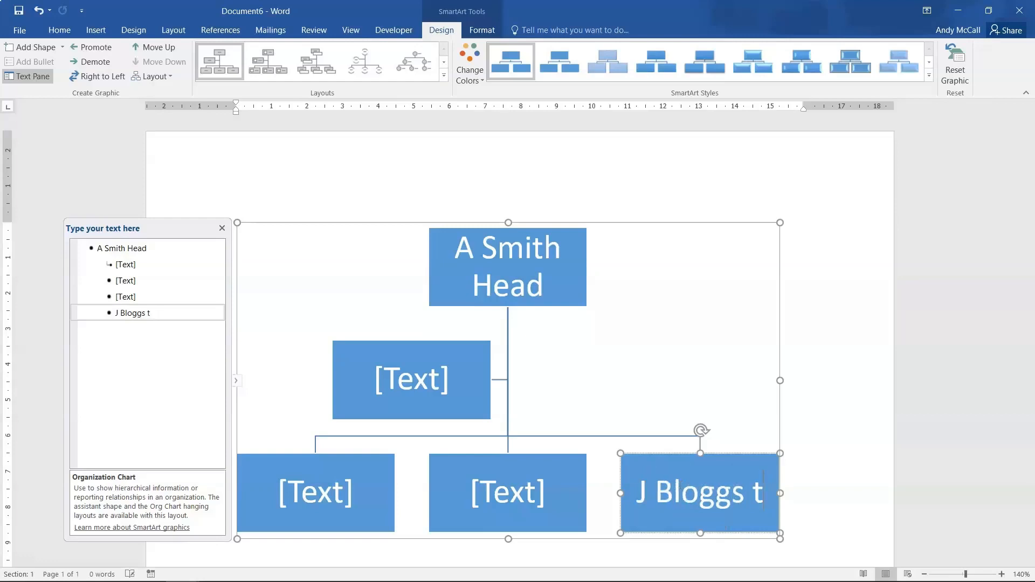
pyautogui.write('eam leader 1')
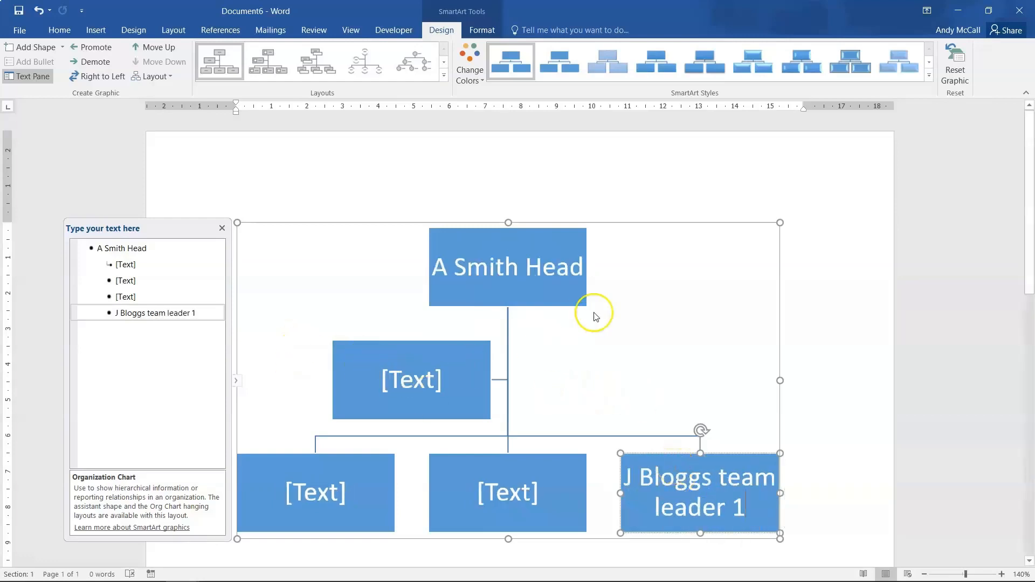
pyautogui.click(639, 370)
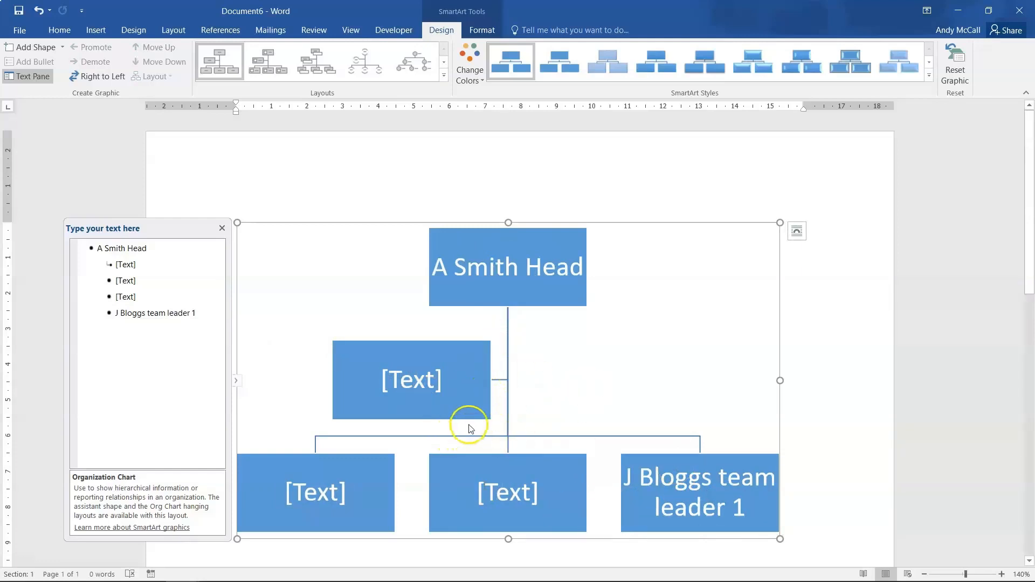
# Delete the last box of the bottom row, the one labelled team leader 1, from the chart.
pyautogui.click(476, 478)
pyautogui.click(640, 498)
pyautogui.click(503, 492)
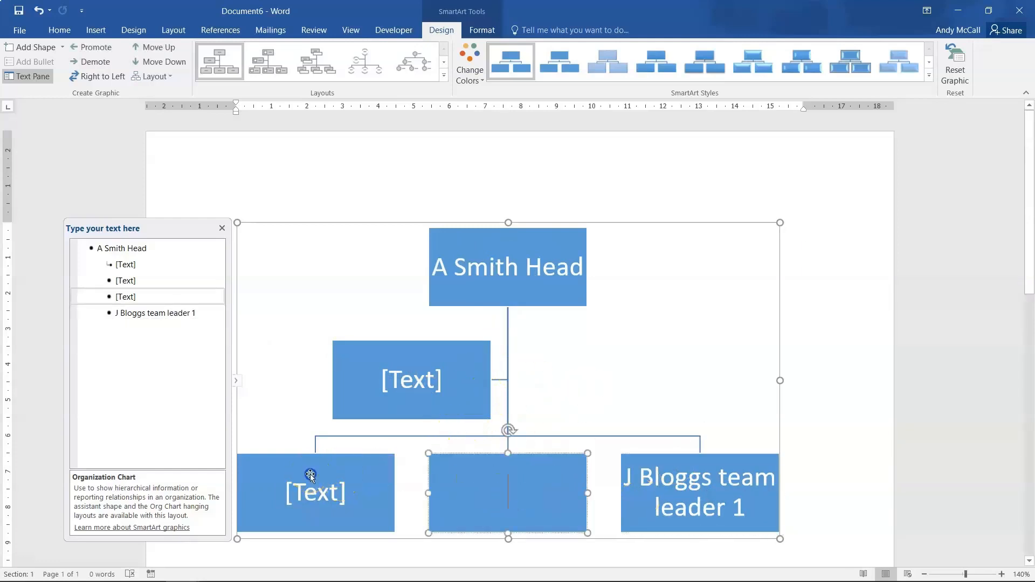
pyautogui.click(310, 475)
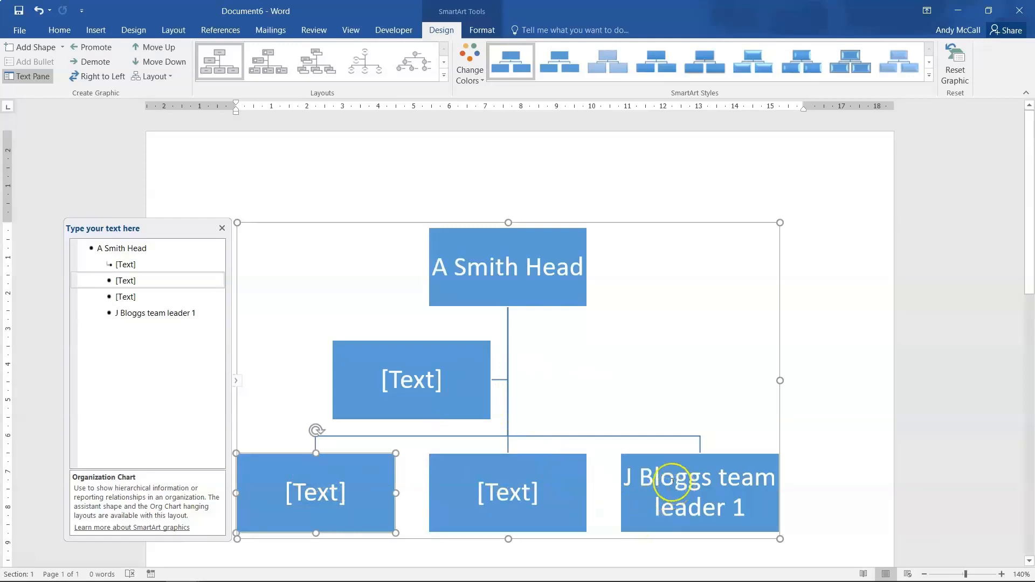
pyautogui.click(656, 454)
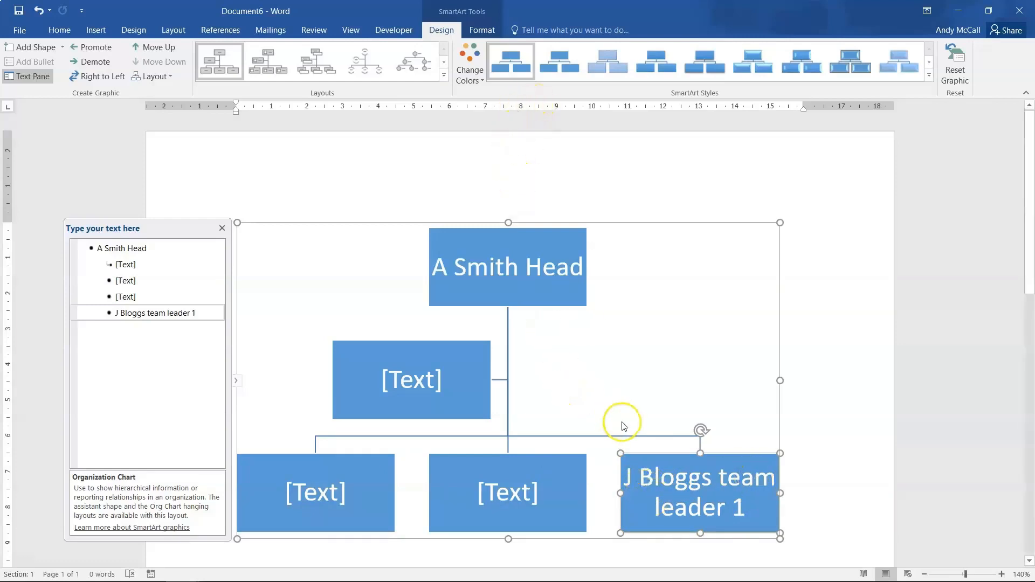
pyautogui.press('Delete')
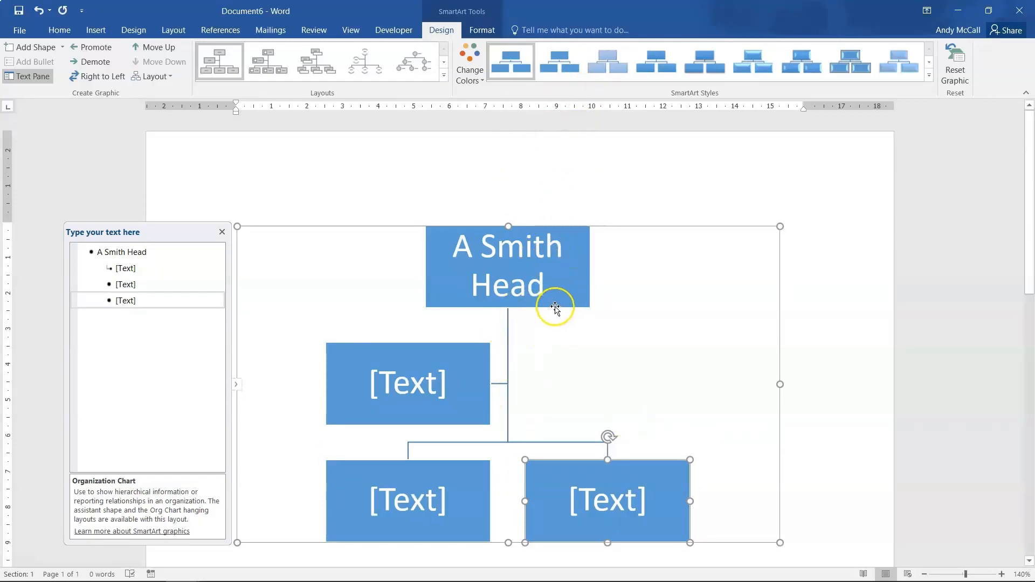
# Add a new shape below the Head box of the organization chart.
pyautogui.click(556, 307)
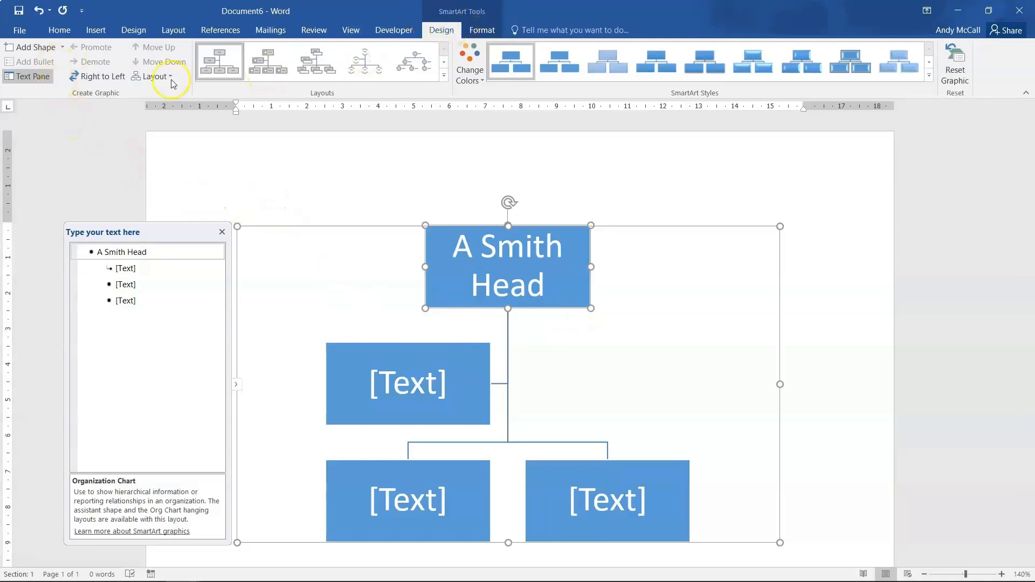
pyautogui.click(63, 49)
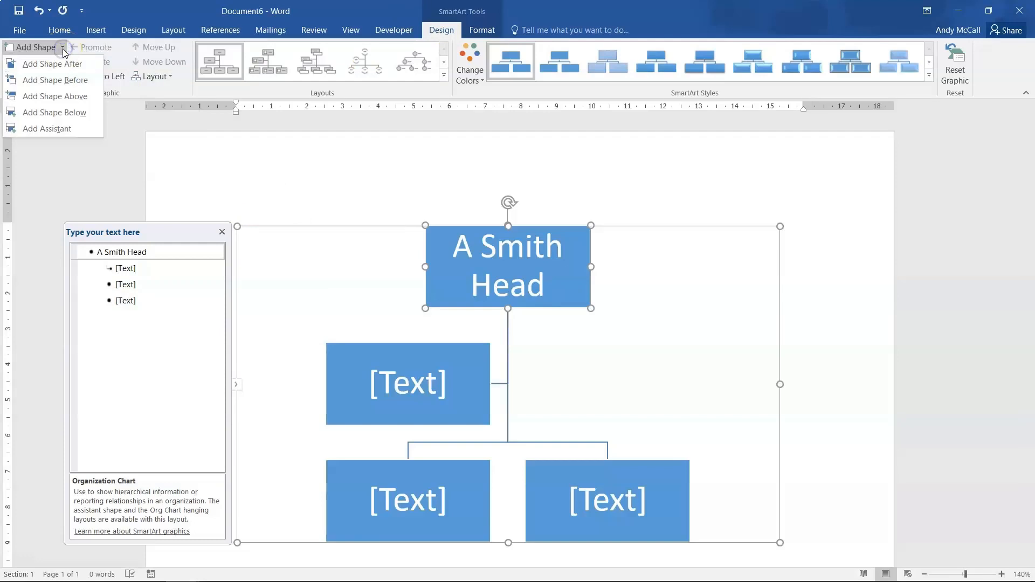
pyautogui.click(62, 114)
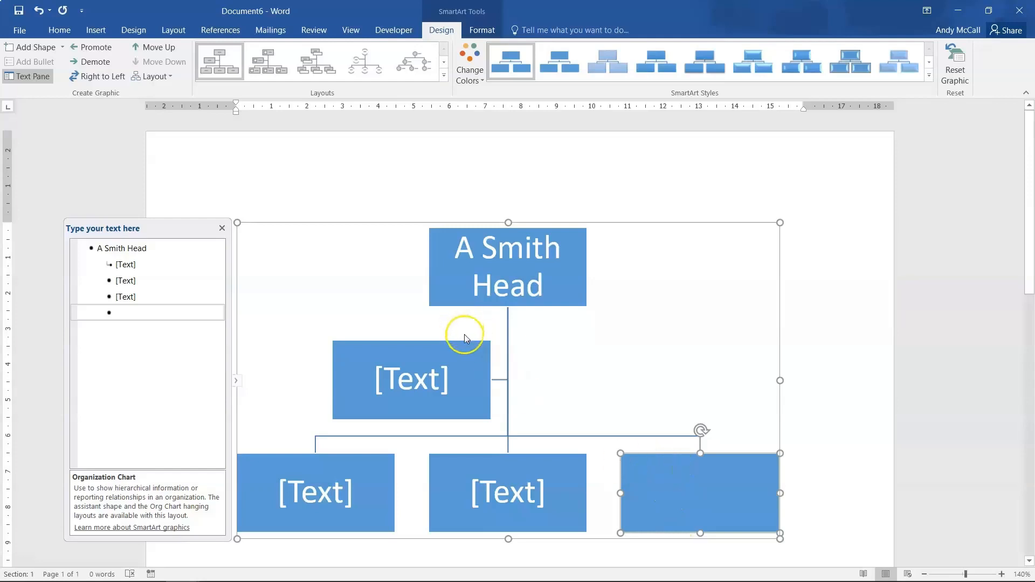
# Delete the assistant box between the Head box and the bottom row of the chart.
pyautogui.click(405, 369)
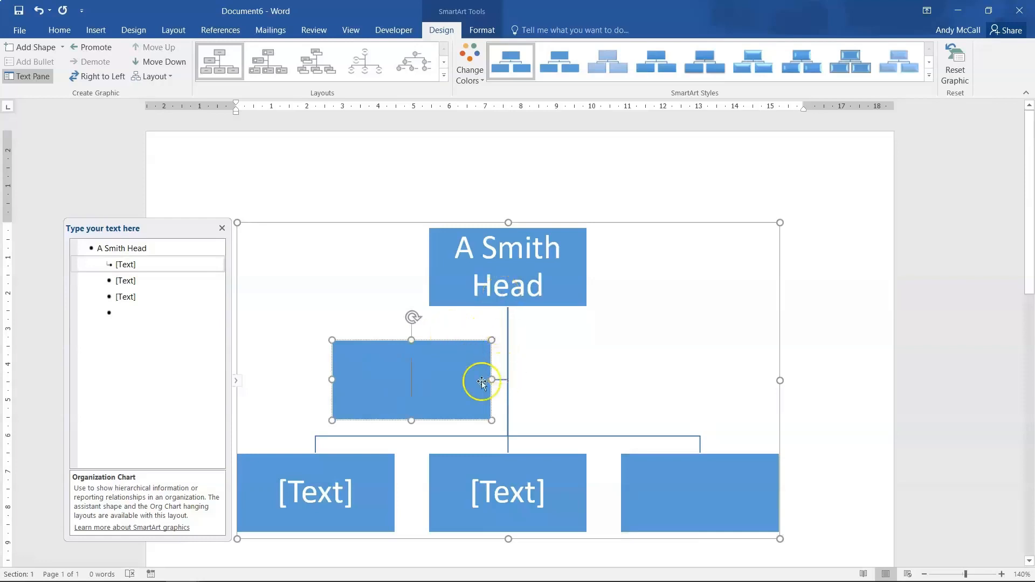
pyautogui.click(468, 344)
pyautogui.press('Delete')
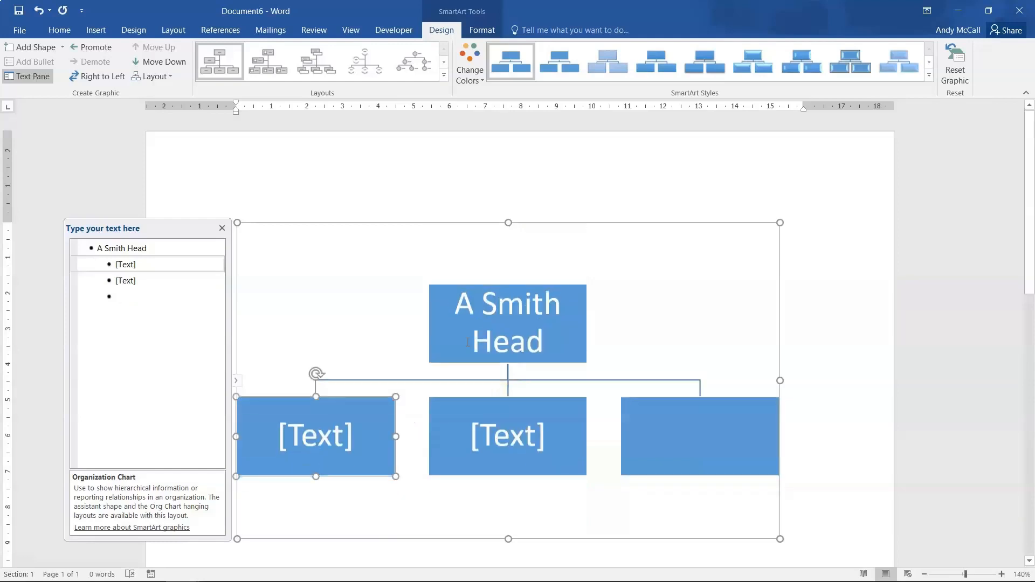
pyautogui.click(488, 318)
pyautogui.click(366, 431)
pyautogui.click(541, 429)
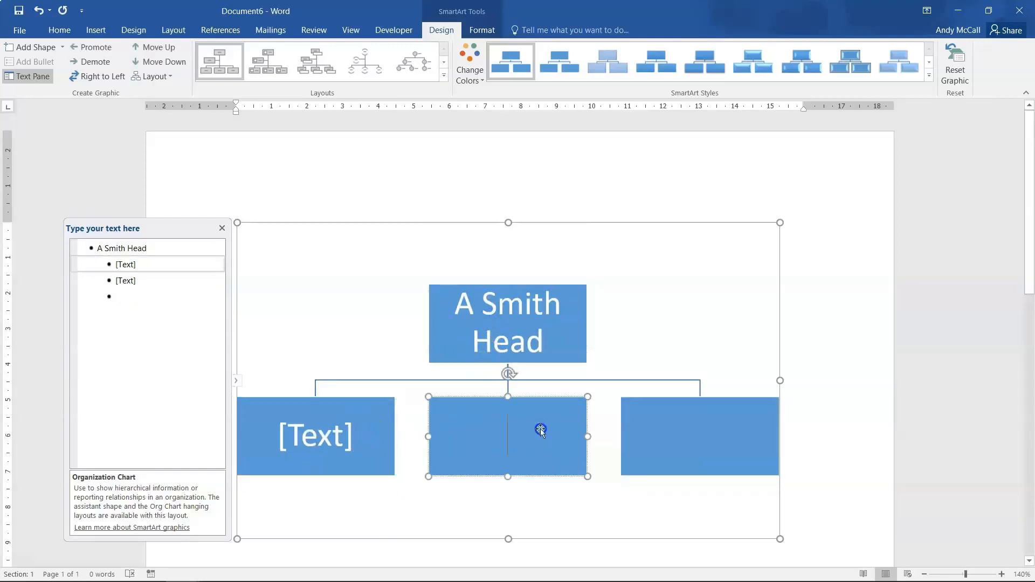
pyautogui.click(758, 427)
pyautogui.click(566, 439)
pyautogui.click(300, 437)
pyautogui.click(488, 442)
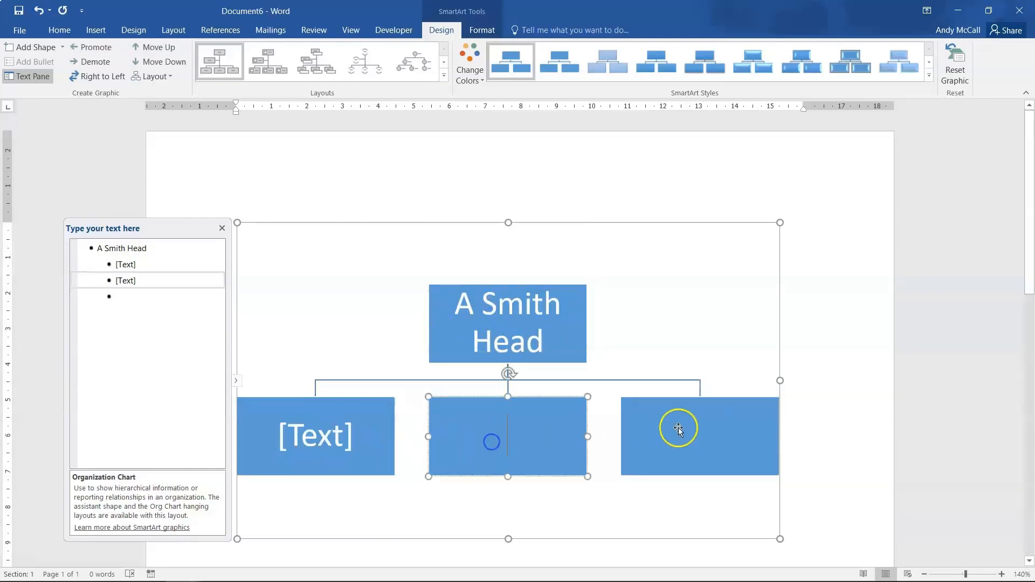
pyautogui.click(676, 427)
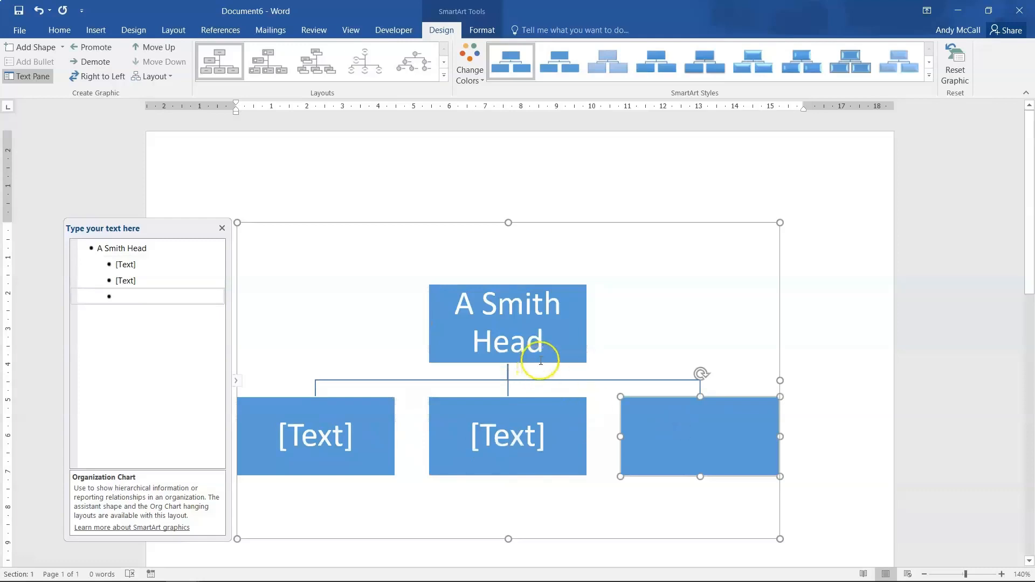
# Add an assistant shape to the Head box of the organization chart.
pyautogui.click(542, 361)
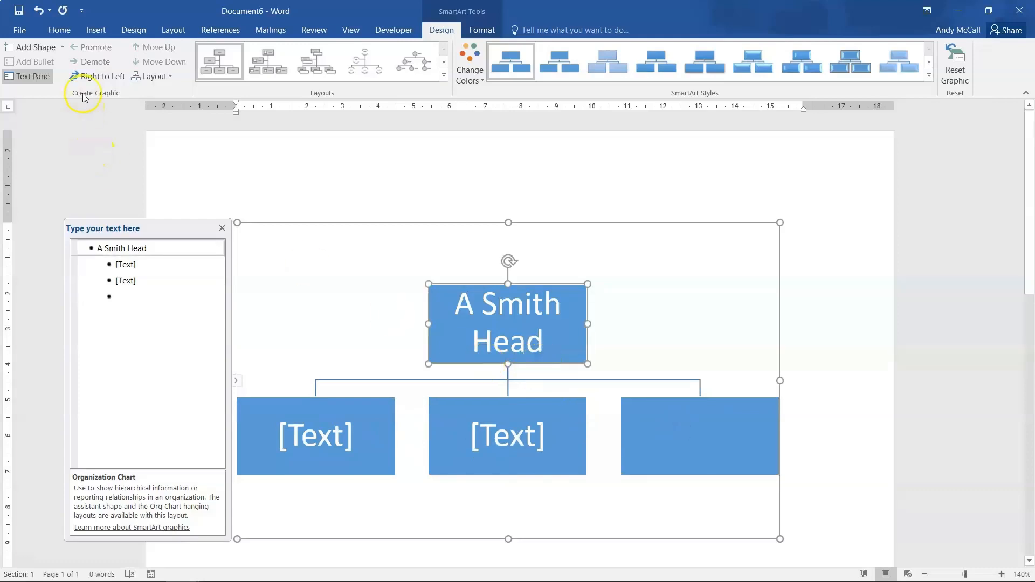
pyautogui.click(62, 47)
pyautogui.click(45, 133)
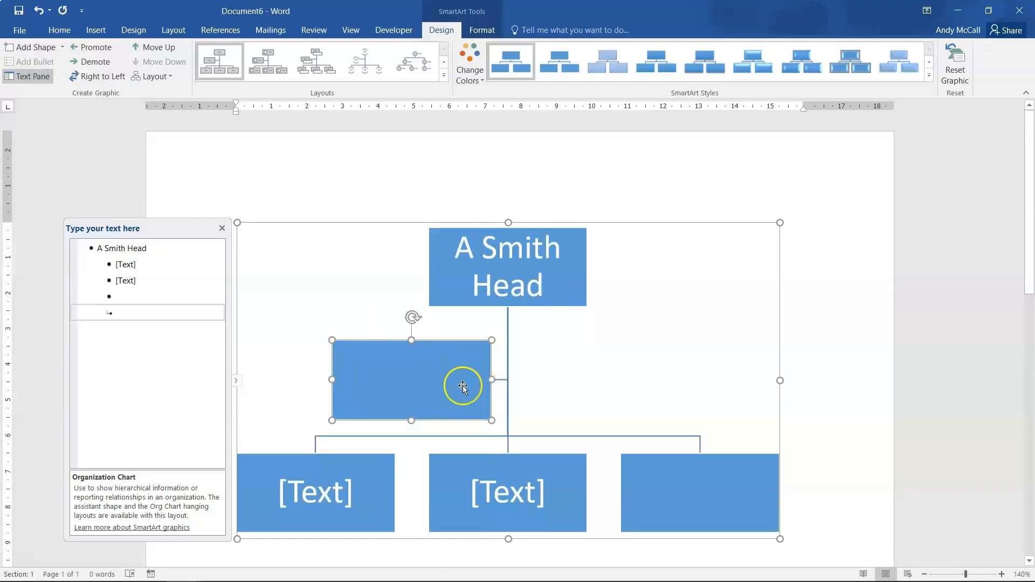
# Fill the first box of the chart's bottom row with the standard orange color.
pyautogui.click(643, 480)
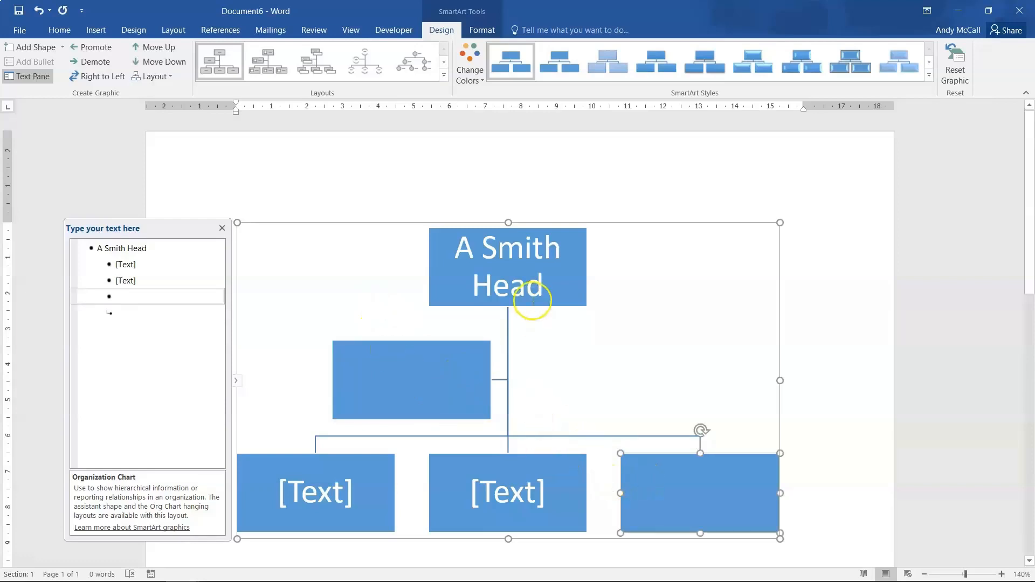
pyautogui.click(480, 31)
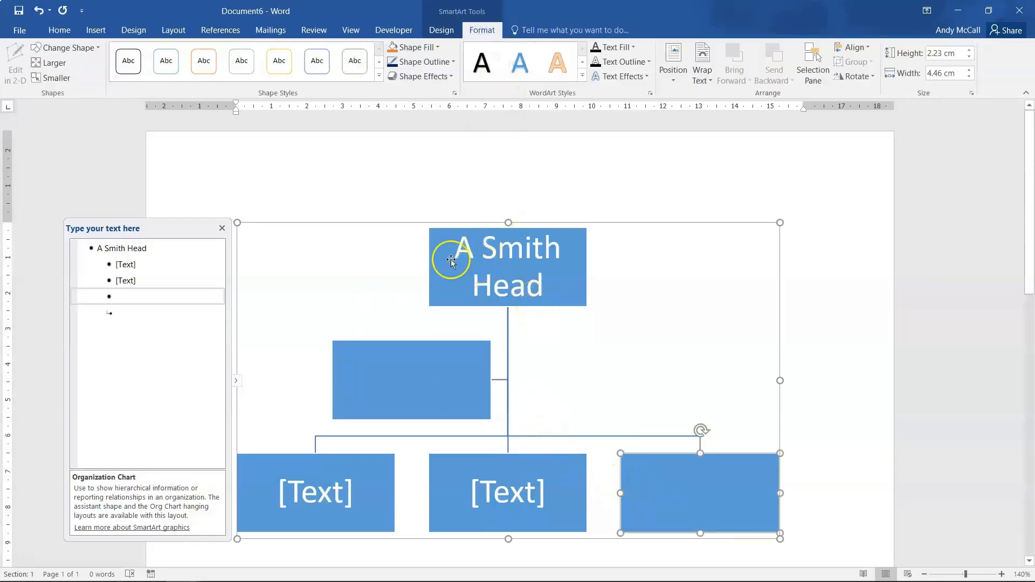
pyautogui.click(433, 262)
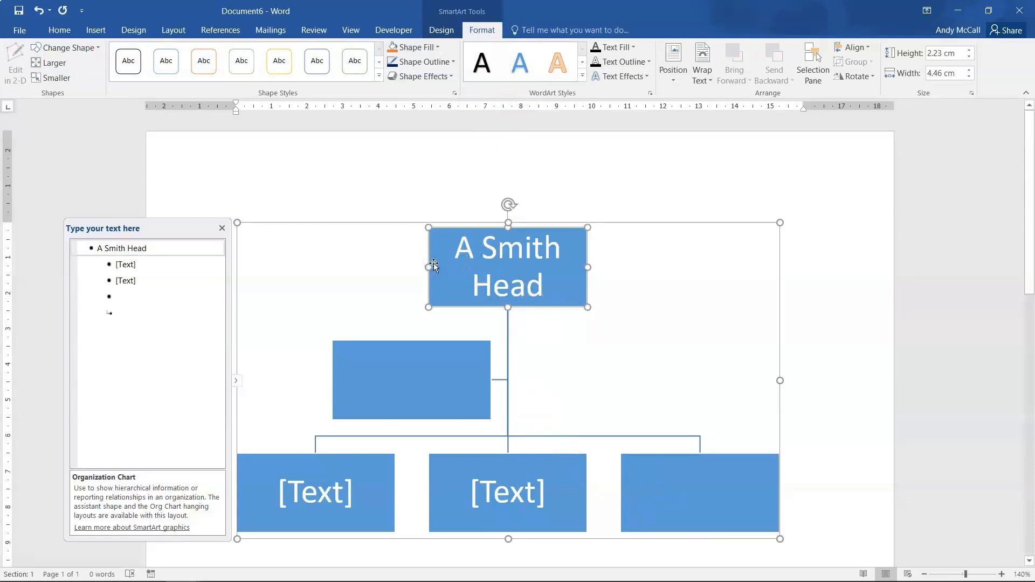
pyautogui.click(358, 458)
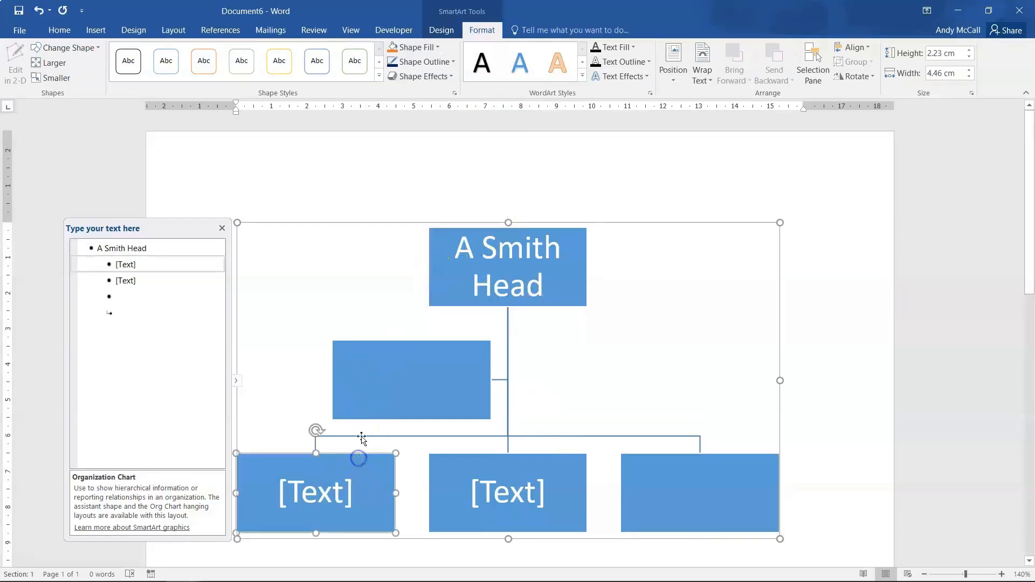
pyautogui.click(415, 47)
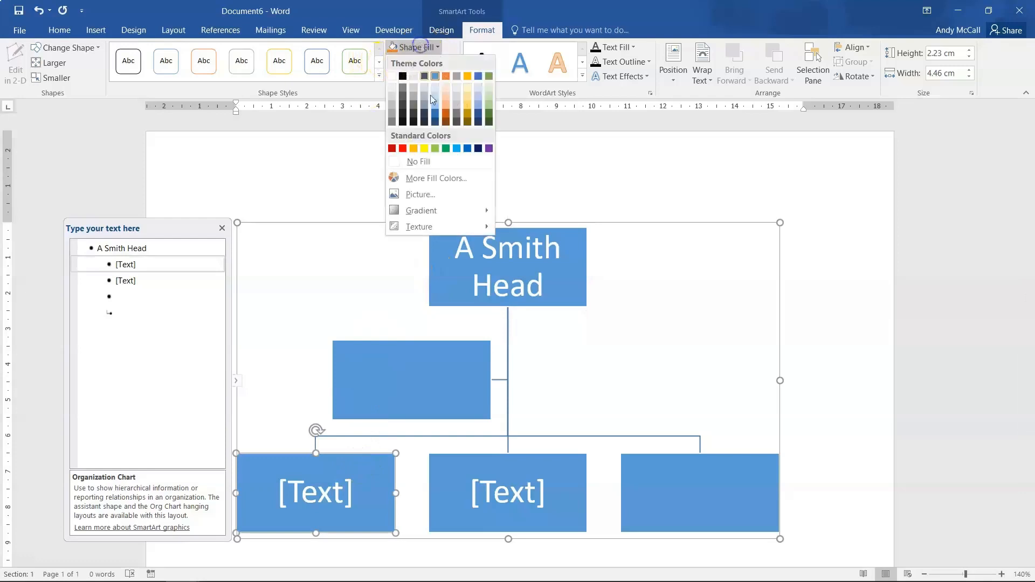
pyautogui.click(416, 149)
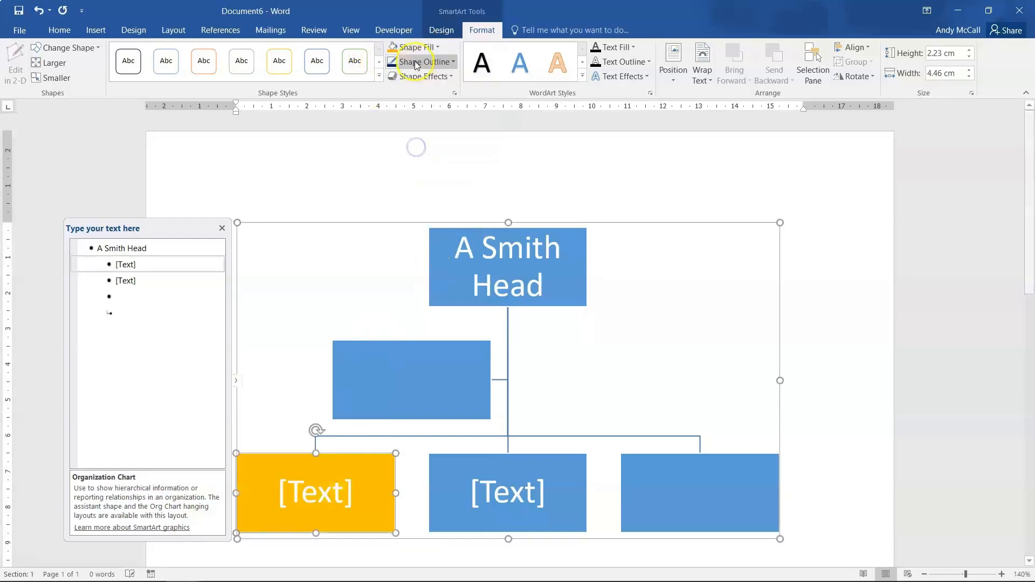
# Give the orange box a red outline with a weight of 3 pt.
pyautogui.click(420, 61)
pyautogui.click(402, 163)
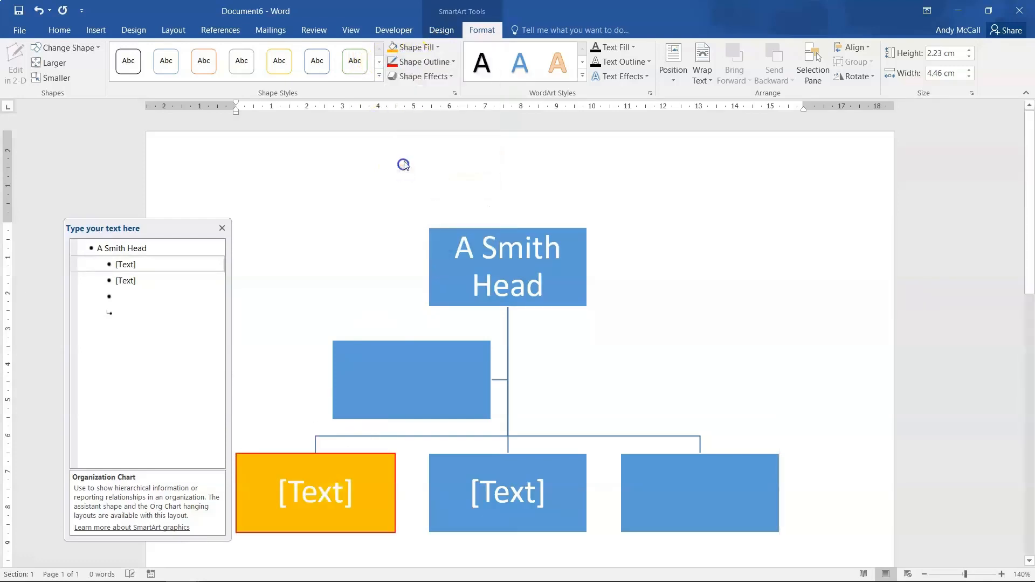
pyautogui.click(421, 61)
pyautogui.moveTo(420, 209)
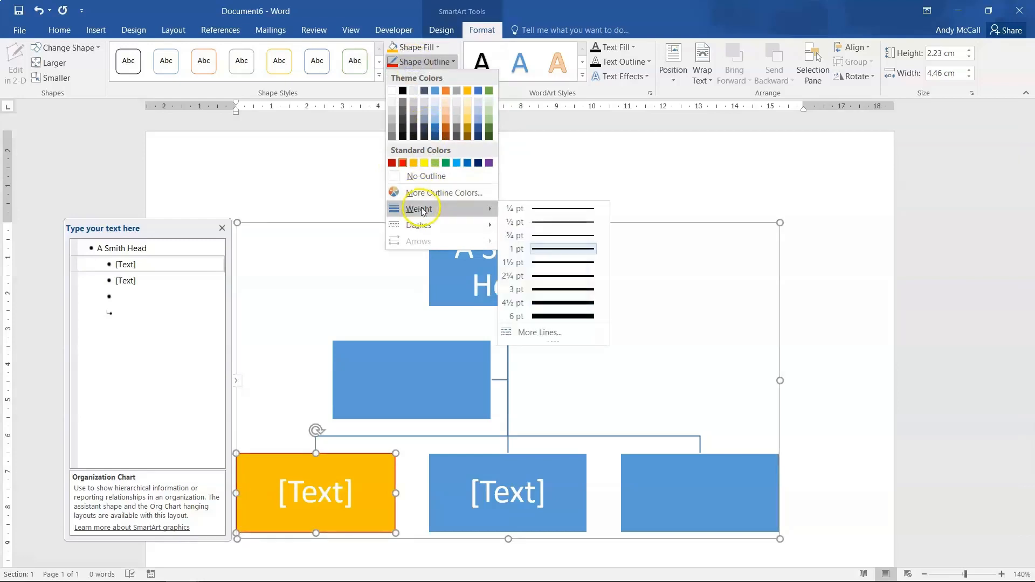
pyautogui.click(542, 289)
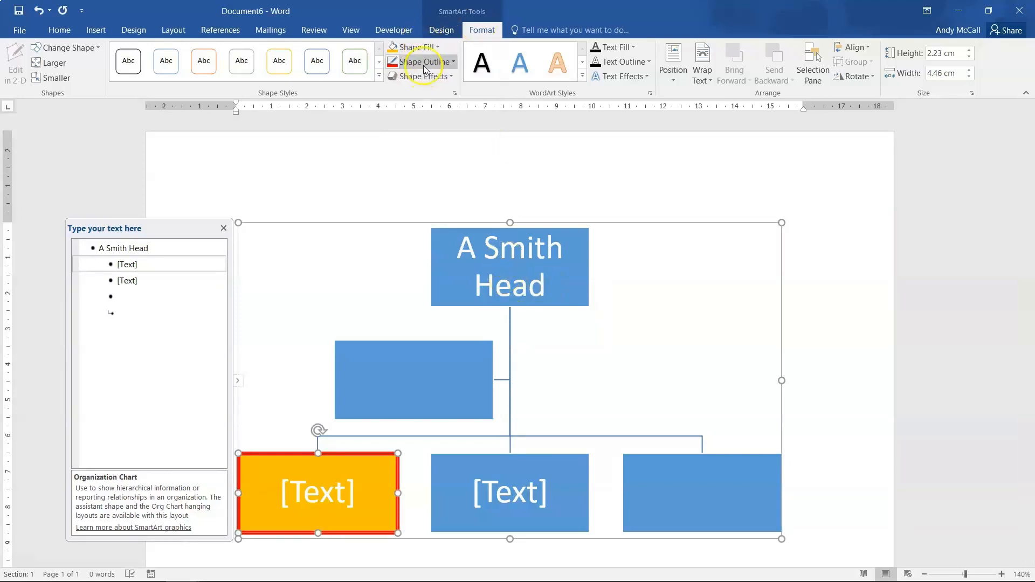
# Enter the person's name in the orange box of the bottom row.
pyautogui.click(309, 503)
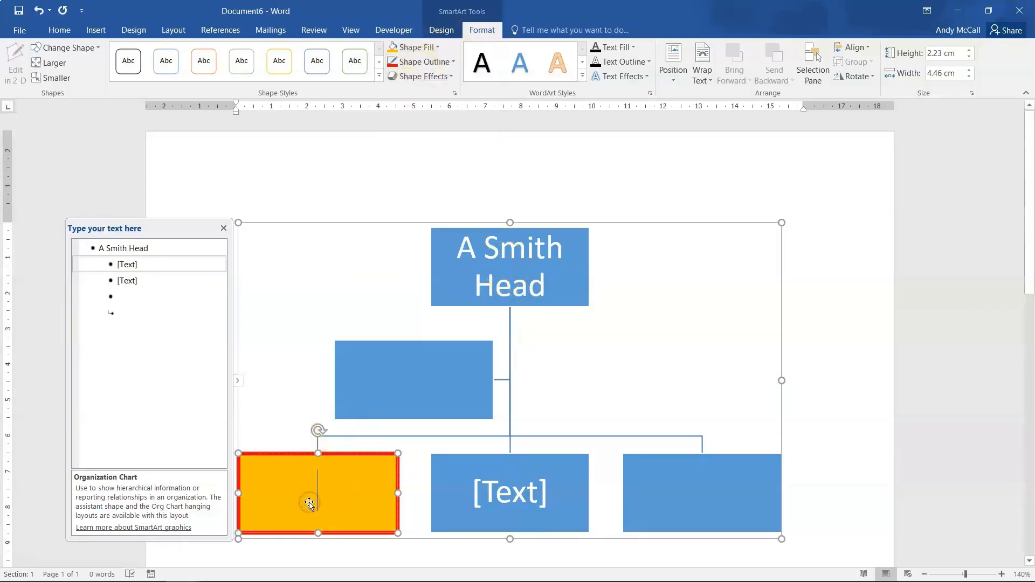
pyautogui.write('G')
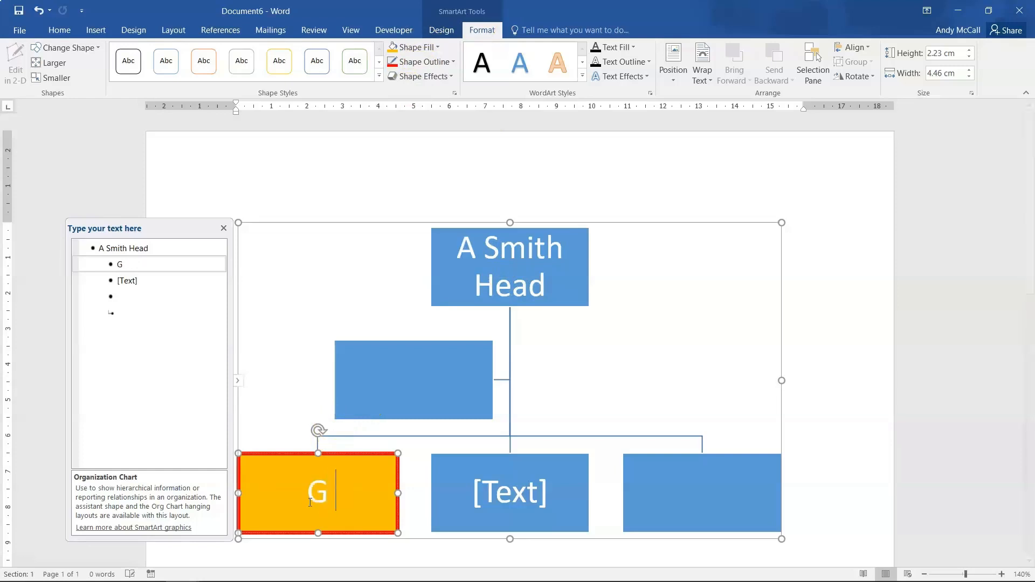
pyautogui.write(' Henry')
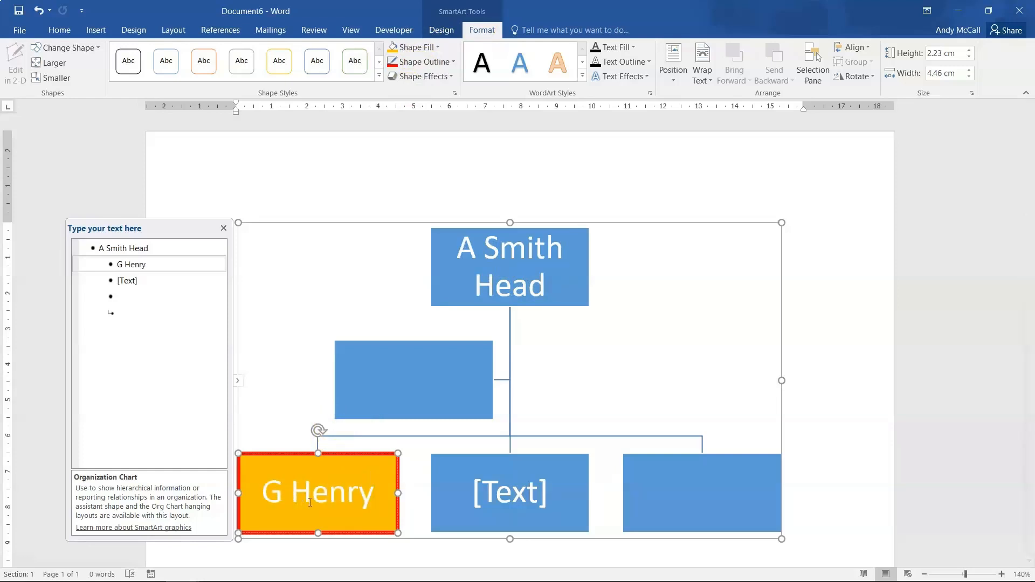
pyautogui.click(364, 502)
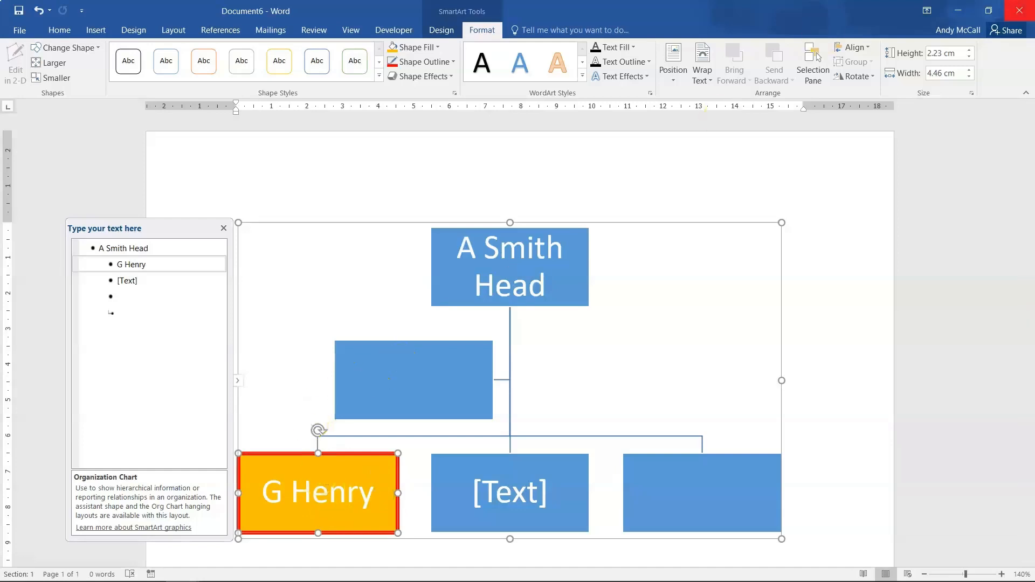
# Close the organization chart document without saving its changes.
pyautogui.click(830, 268)
pyautogui.click(1018, 10)
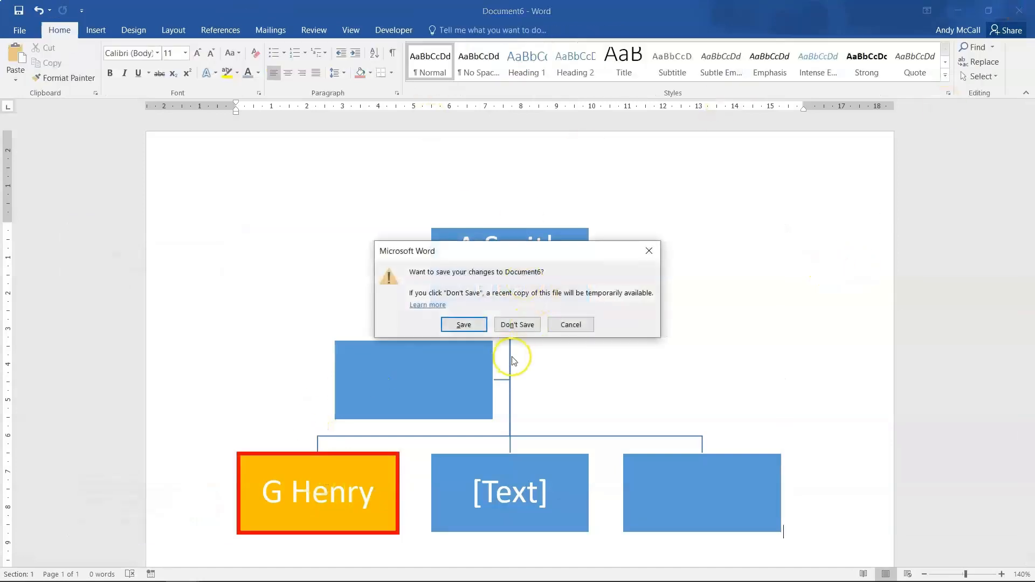
pyautogui.click(514, 325)
# Insert a table with 4 columns and 6 rows under the Tables heading and undo the insertion.
pyautogui.scroll(-6, 386, 330)
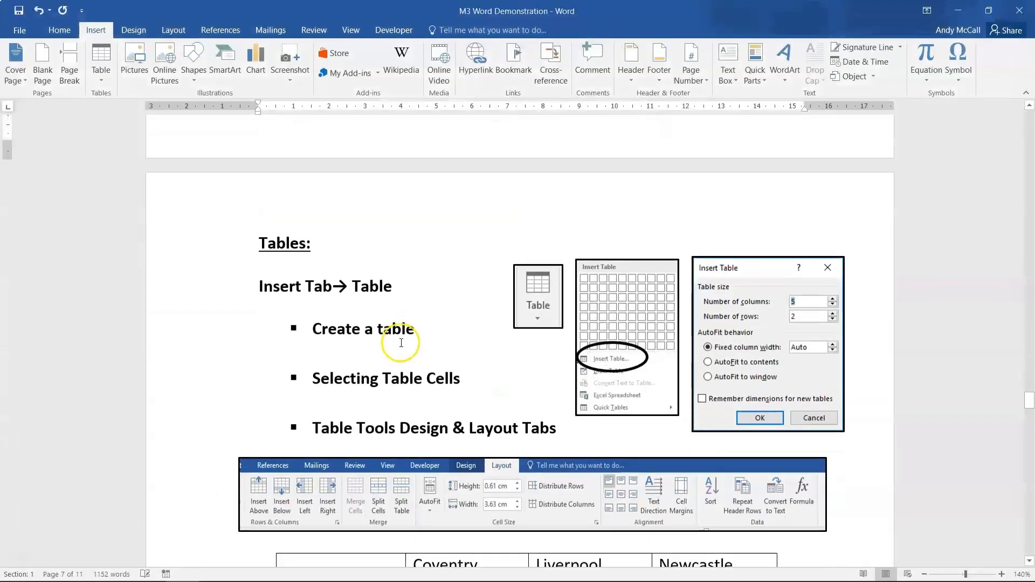
pyautogui.scroll(-2, 401, 343)
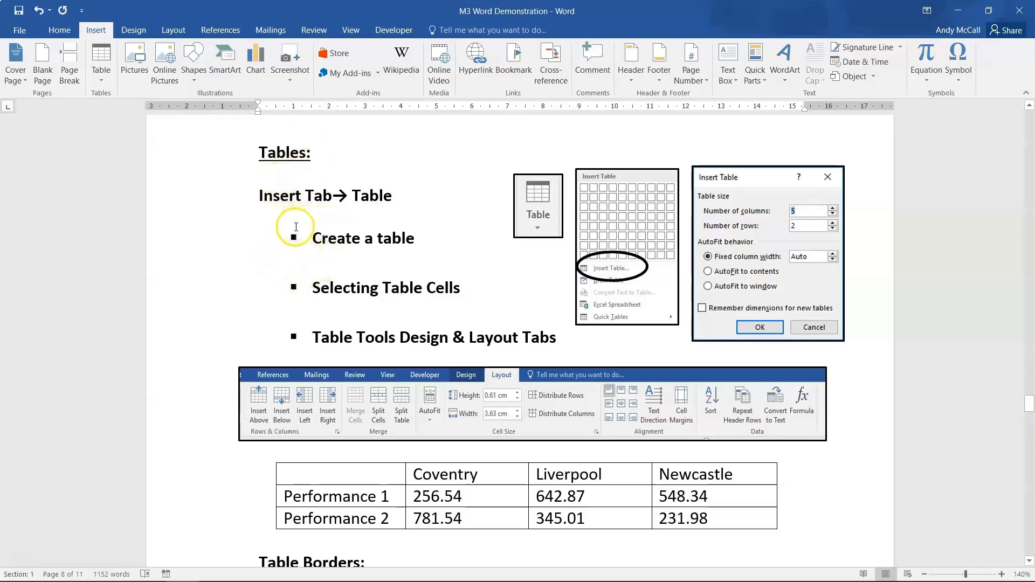
pyautogui.click(284, 176)
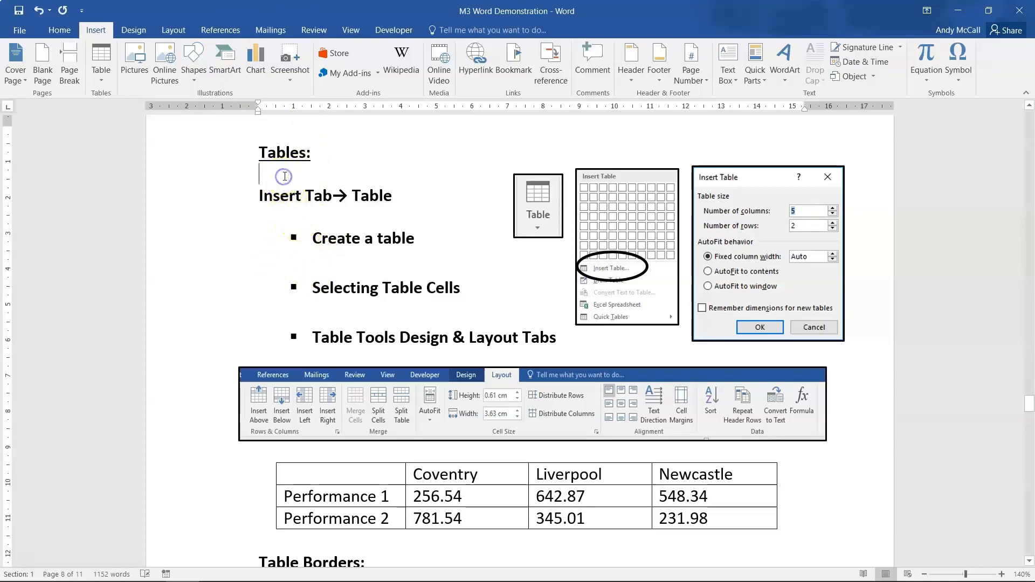
pyautogui.click(100, 73)
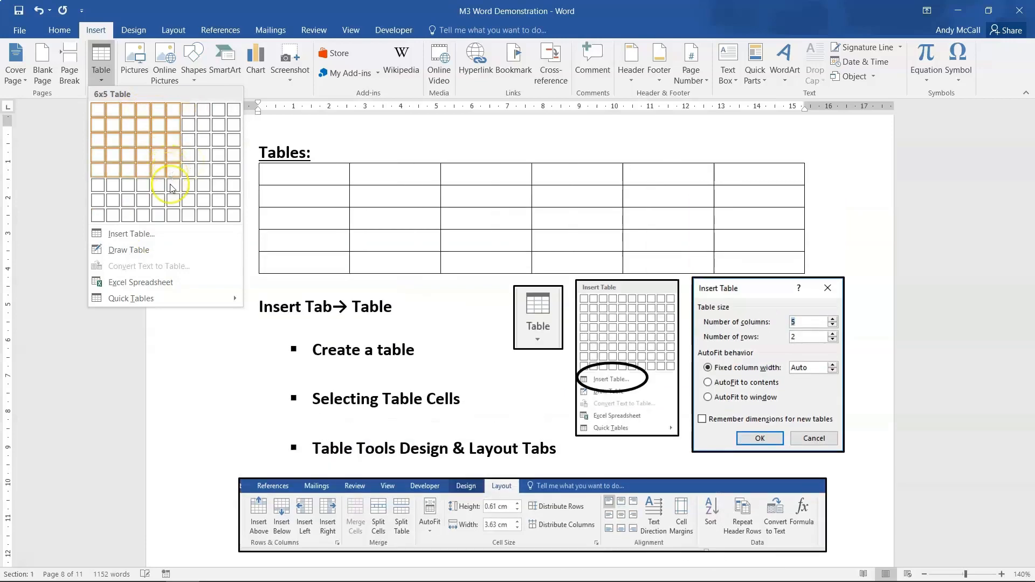
pyautogui.click(146, 237)
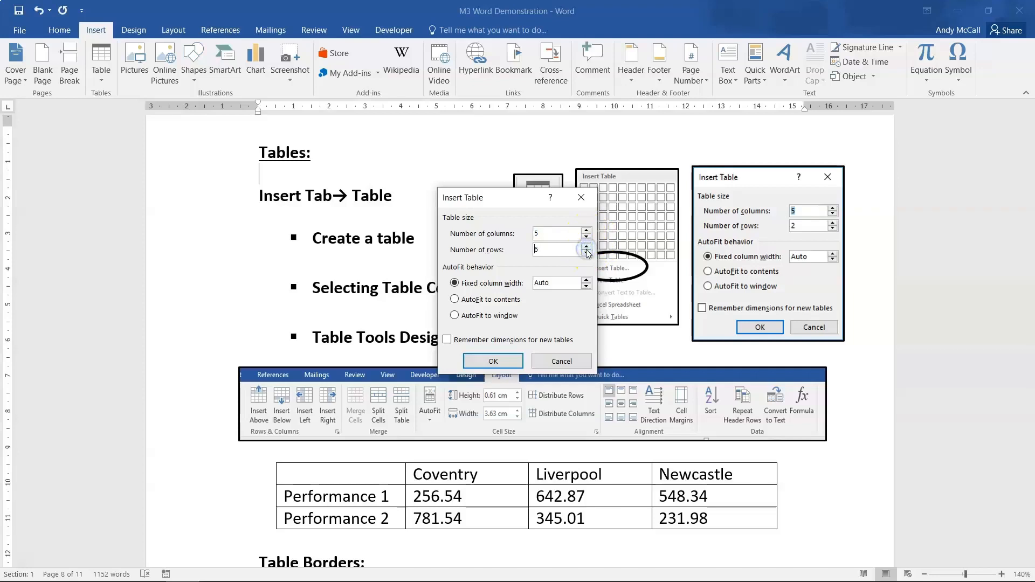
pyautogui.click(488, 361)
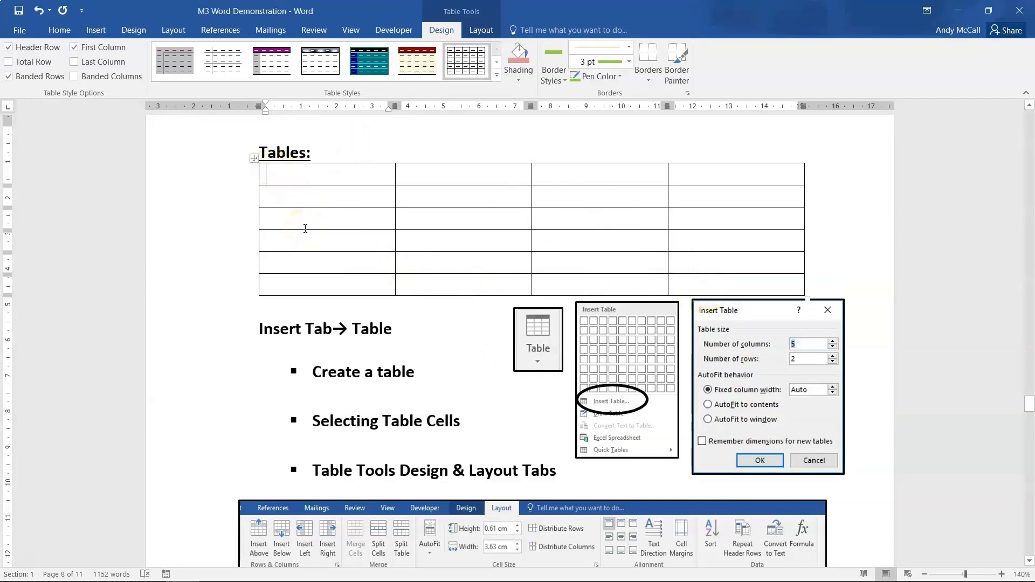
pyautogui.hotkey('ctrl', 'z')
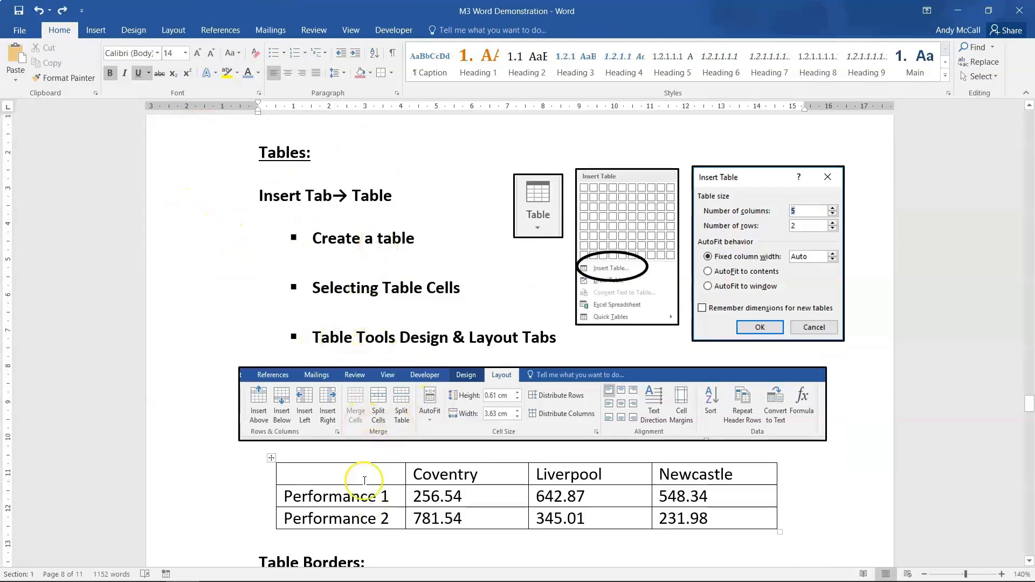
# Insert a blank column between the Coventry and Liverpool columns of the performance table.
pyautogui.scroll(-2, 357, 426)
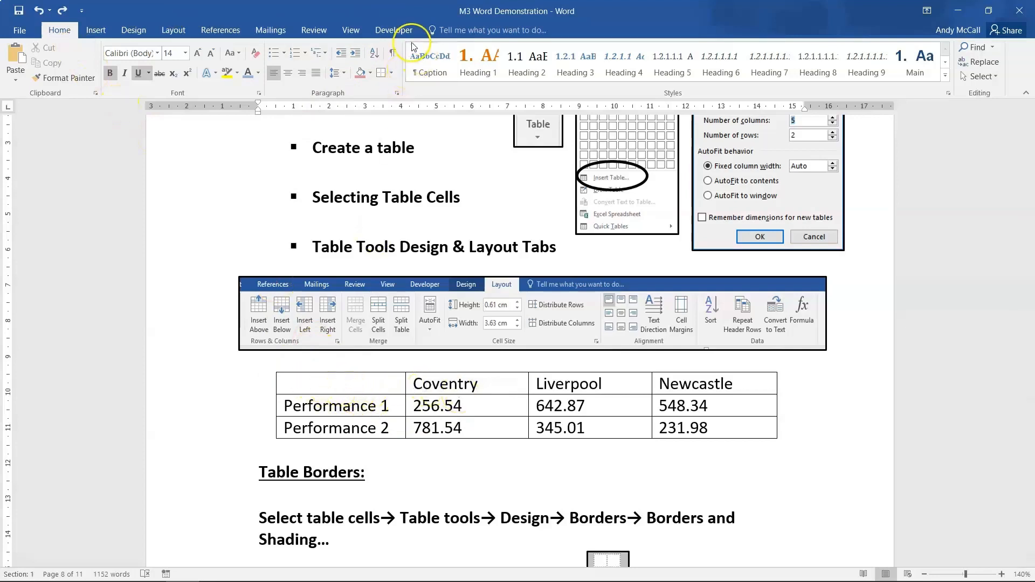
pyautogui.click(353, 385)
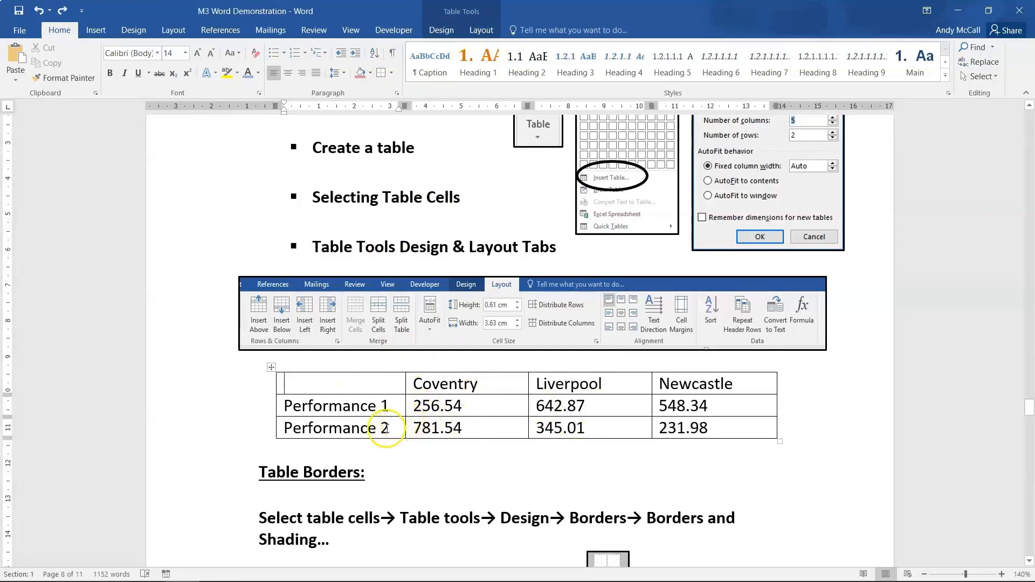
pyautogui.click(479, 31)
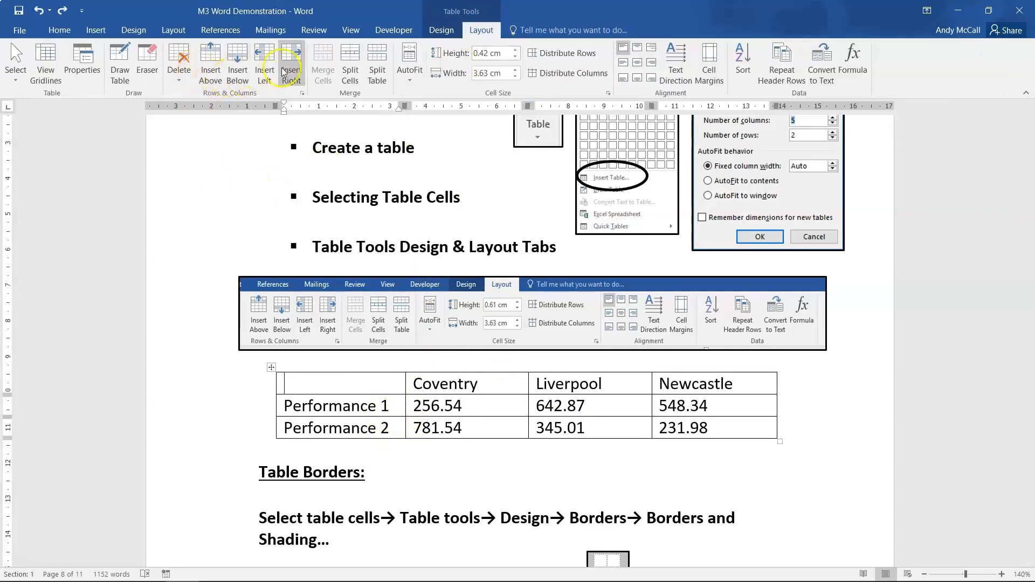
pyautogui.click(187, 57)
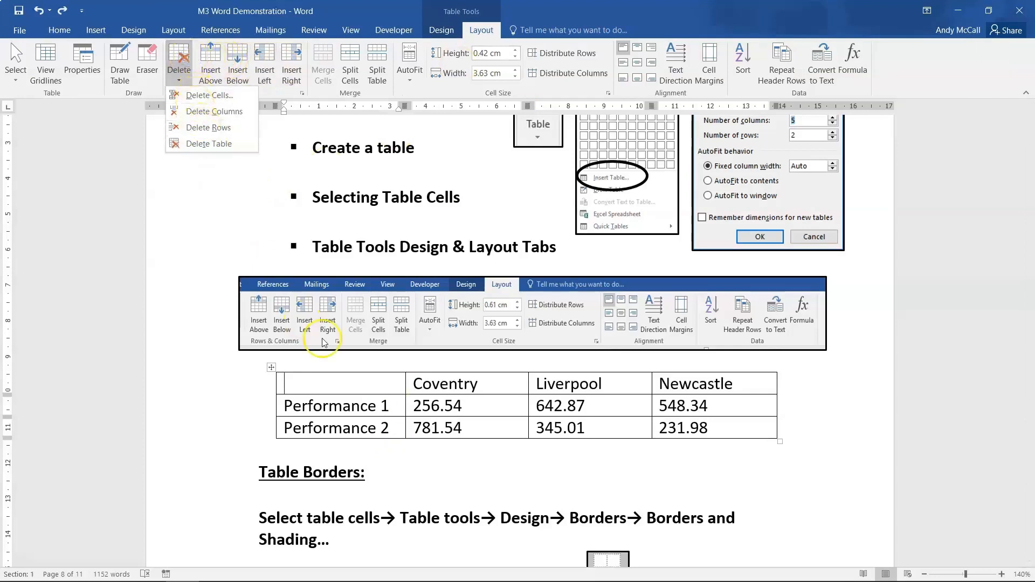
pyautogui.click(317, 401)
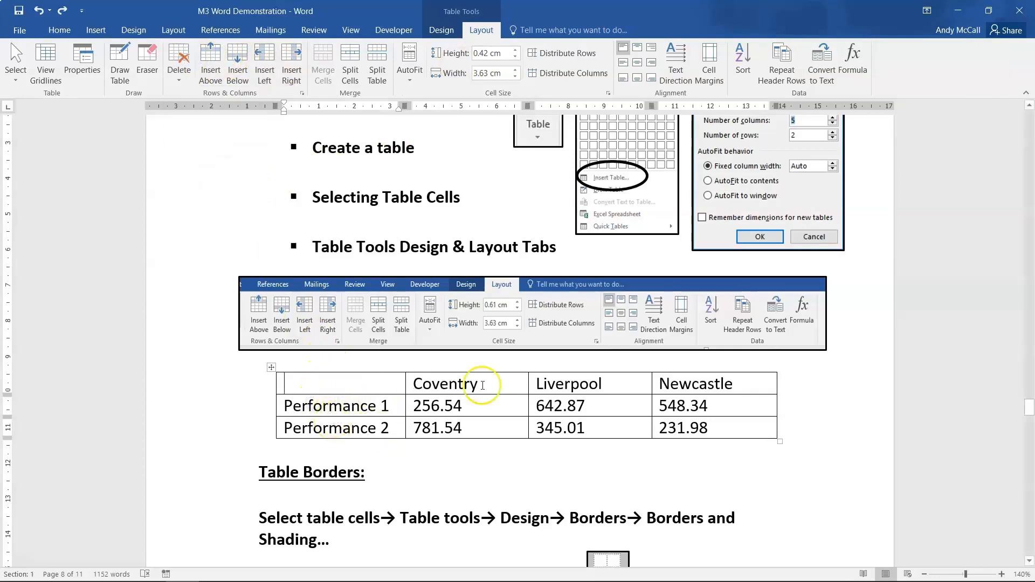
pyautogui.click(516, 388)
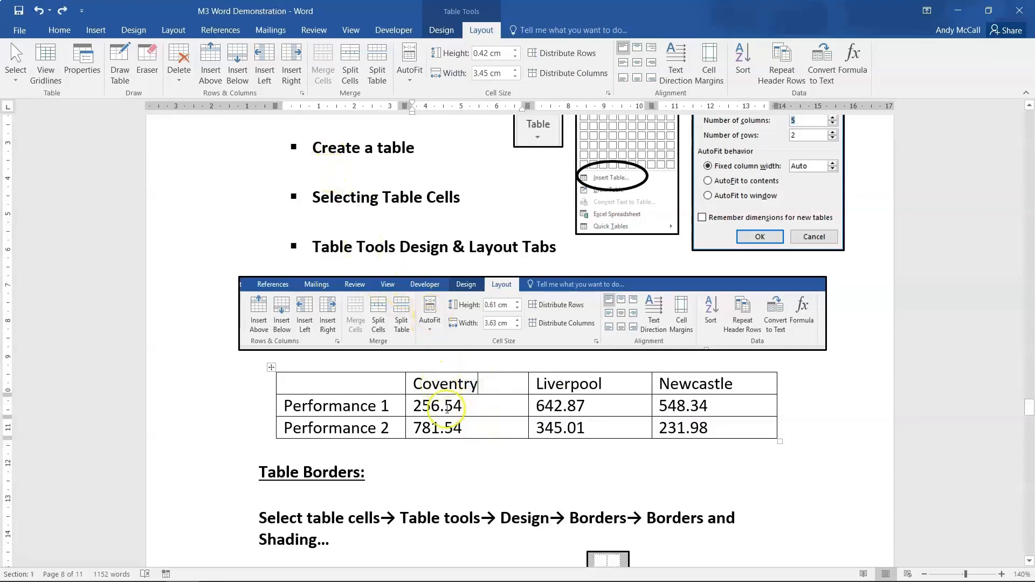
pyautogui.moveTo(447, 383); pyautogui.dragTo(449, 429)
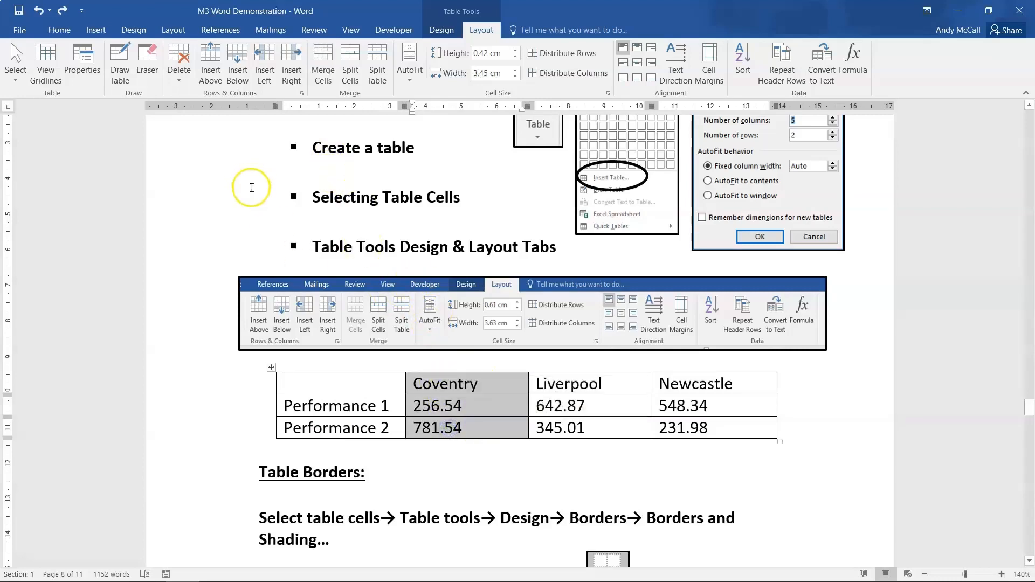
pyautogui.click(291, 76)
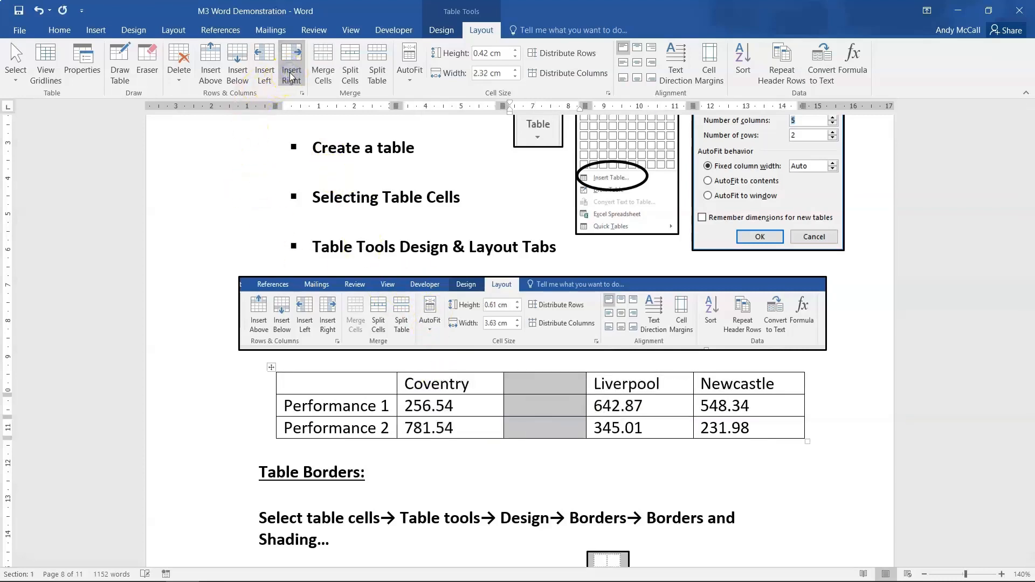
# Insert two blank rows between the Performance 1 and Performance 2 rows of the table.
pyautogui.moveTo(296, 404); pyautogui.dragTo(725, 406)
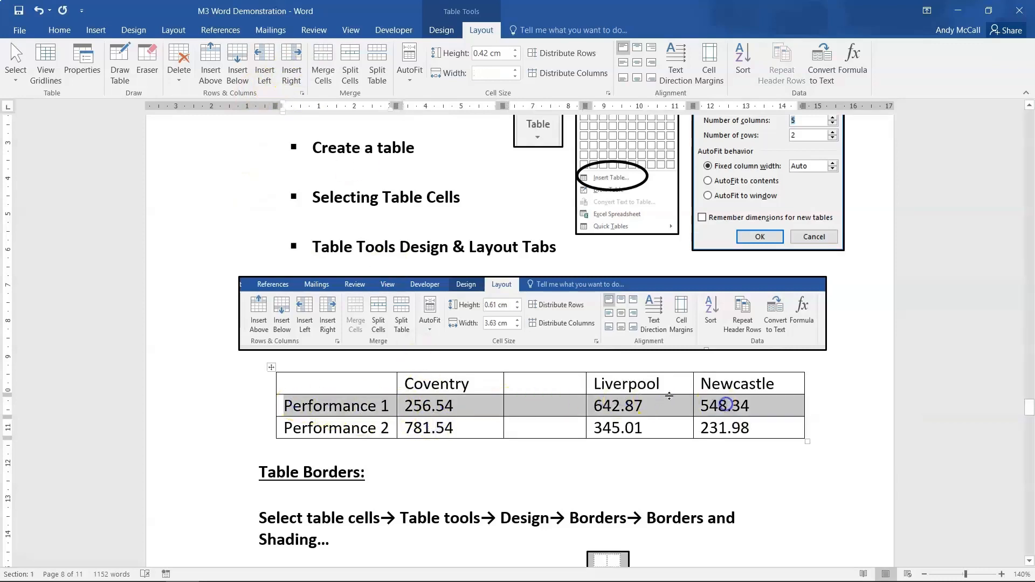
pyautogui.click(230, 82)
pyautogui.click(344, 452)
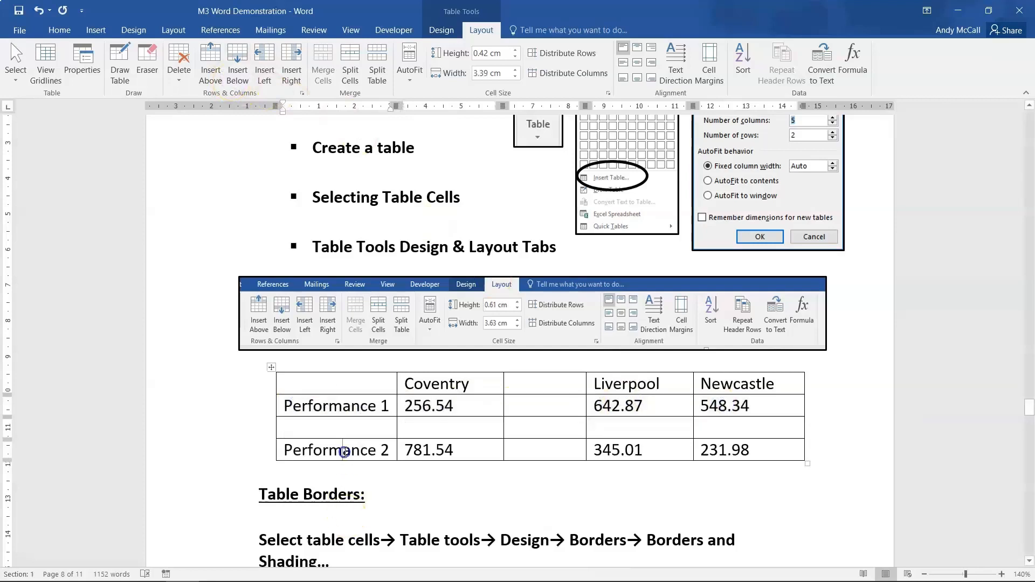
pyautogui.click(549, 404)
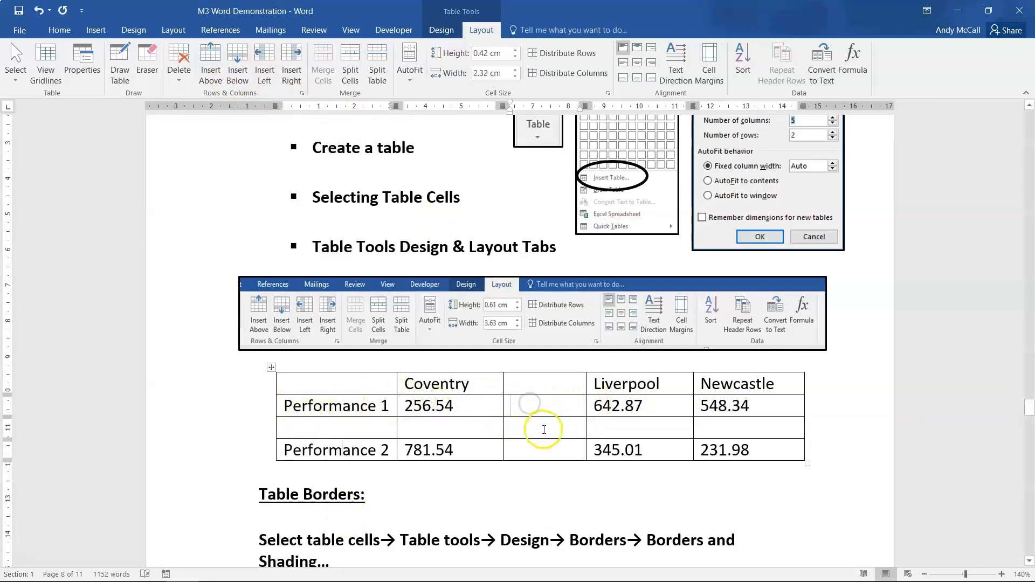
pyautogui.click(243, 73)
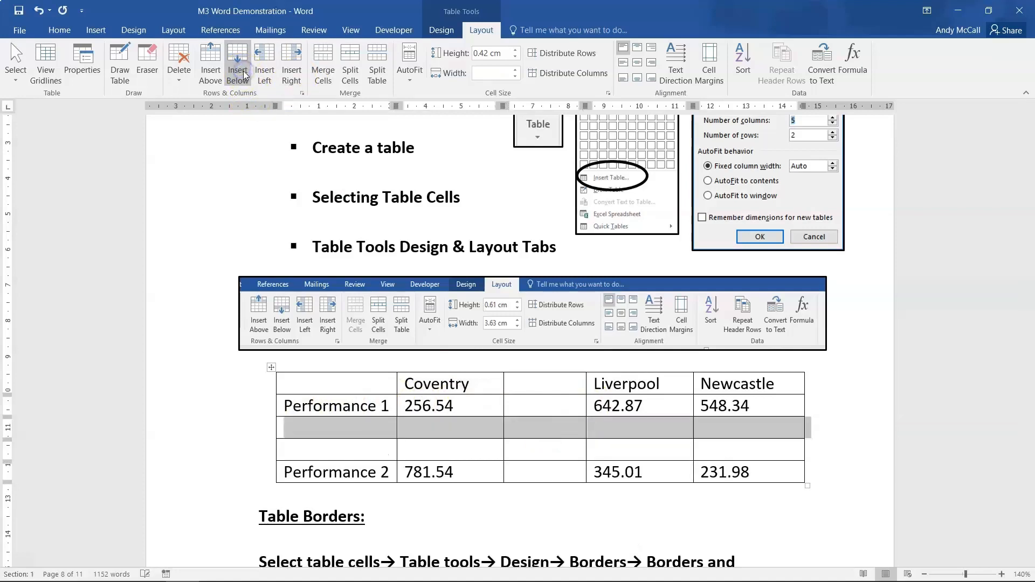
# Undo the inserted blank rows and the blank column in the performance table.
pyautogui.click(35, 9)
pyautogui.click(35, 9)
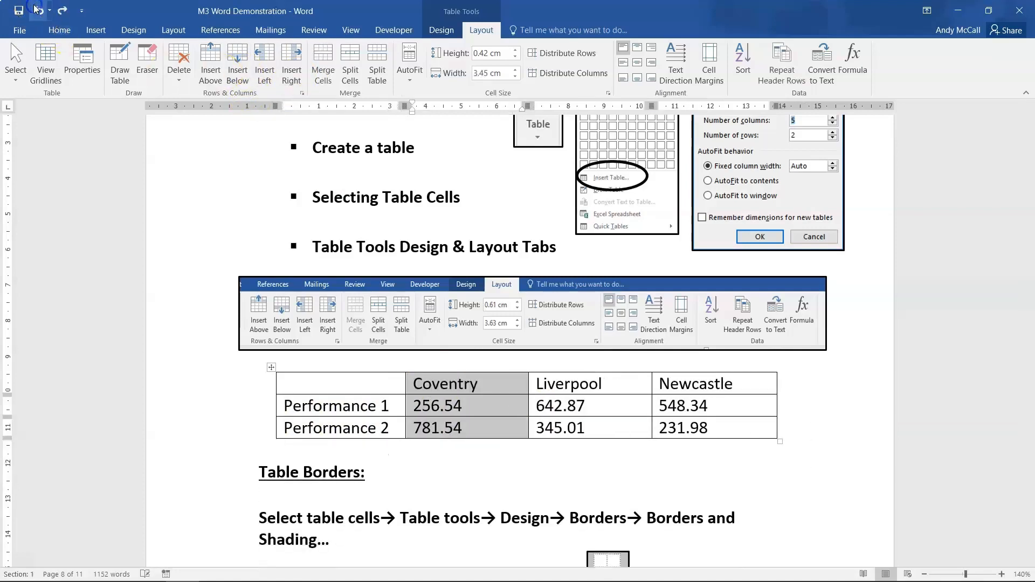
pyautogui.click(350, 445)
# Delete the Performance 2 row from the table and undo the deletion.
pyautogui.moveTo(292, 431); pyautogui.dragTo(692, 428)
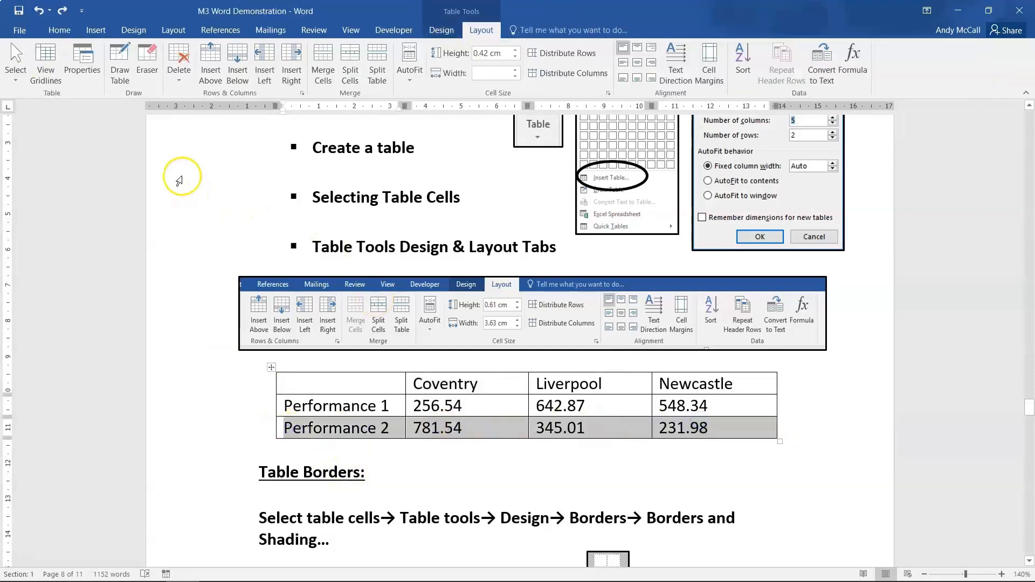
pyautogui.click(179, 70)
pyautogui.click(193, 130)
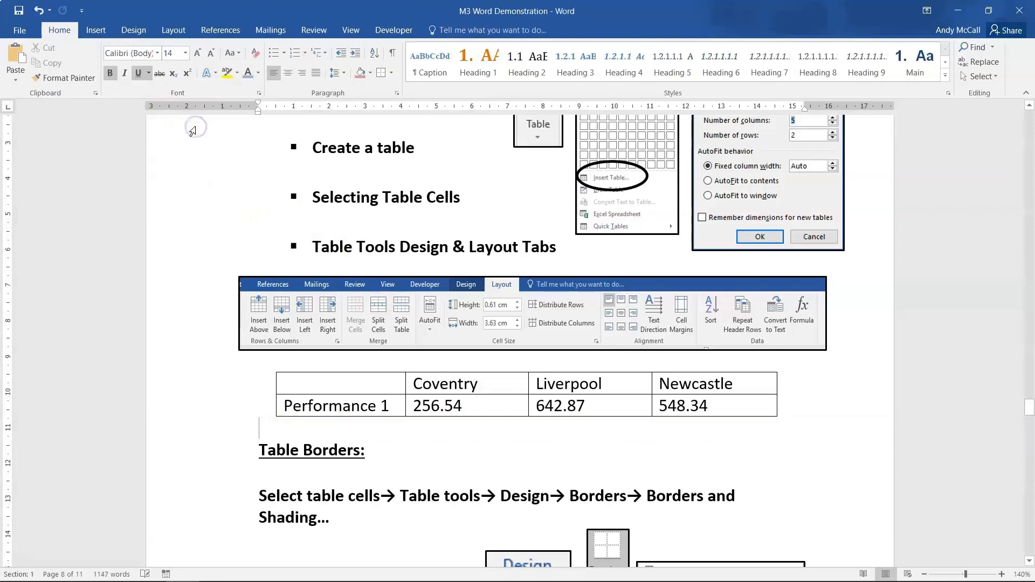
pyautogui.hotkey('ctrl', 'z')
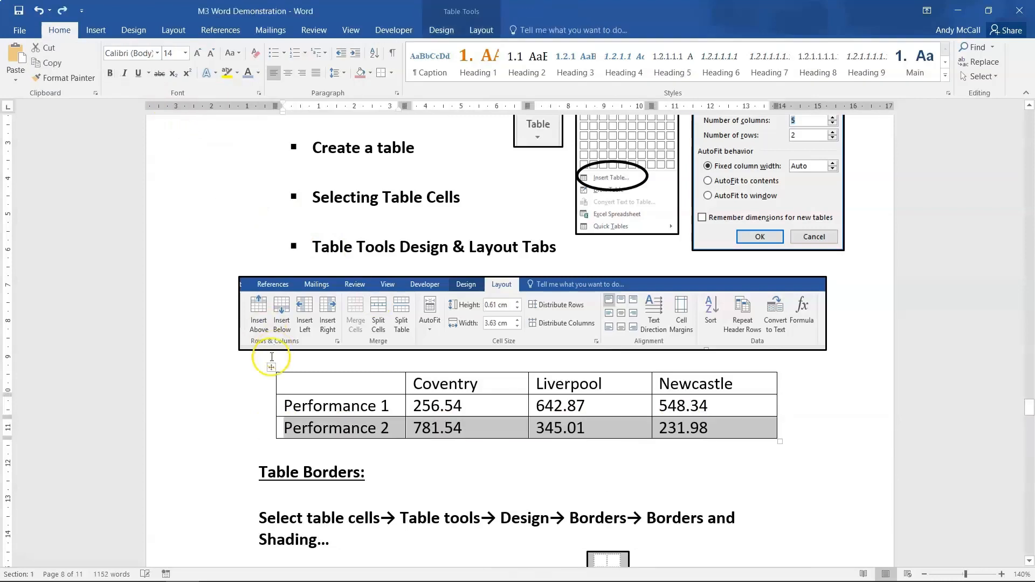
# Delete the entire performance table and undo the deletion.
pyautogui.click(308, 402)
pyautogui.click(273, 368)
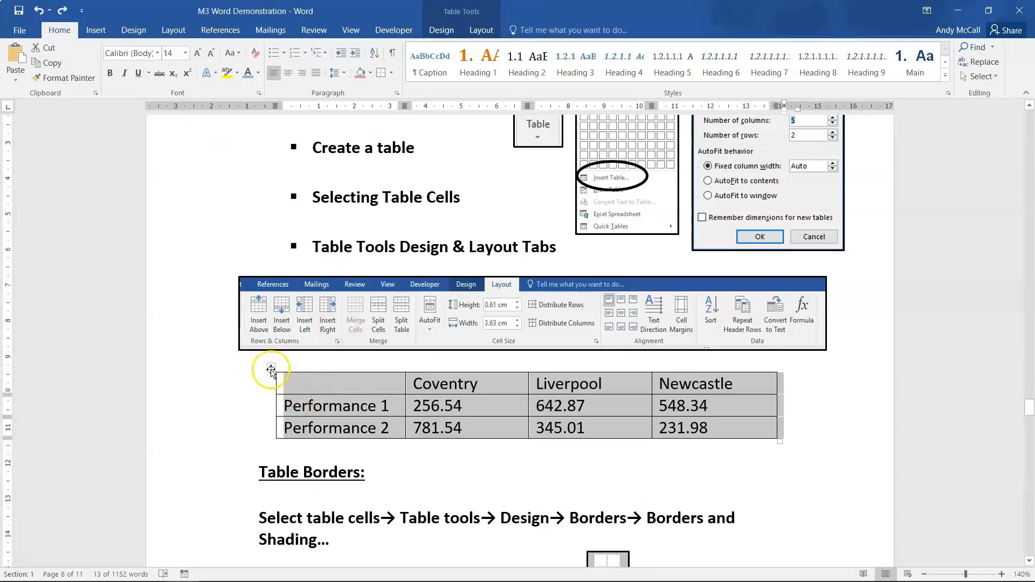
pyautogui.click(475, 28)
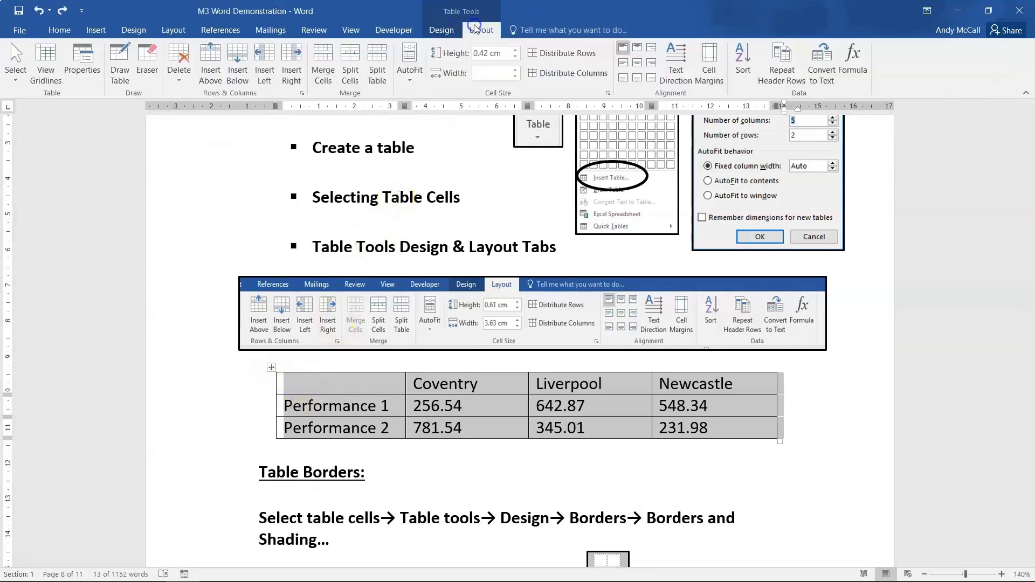
pyautogui.click(163, 81)
pyautogui.click(182, 146)
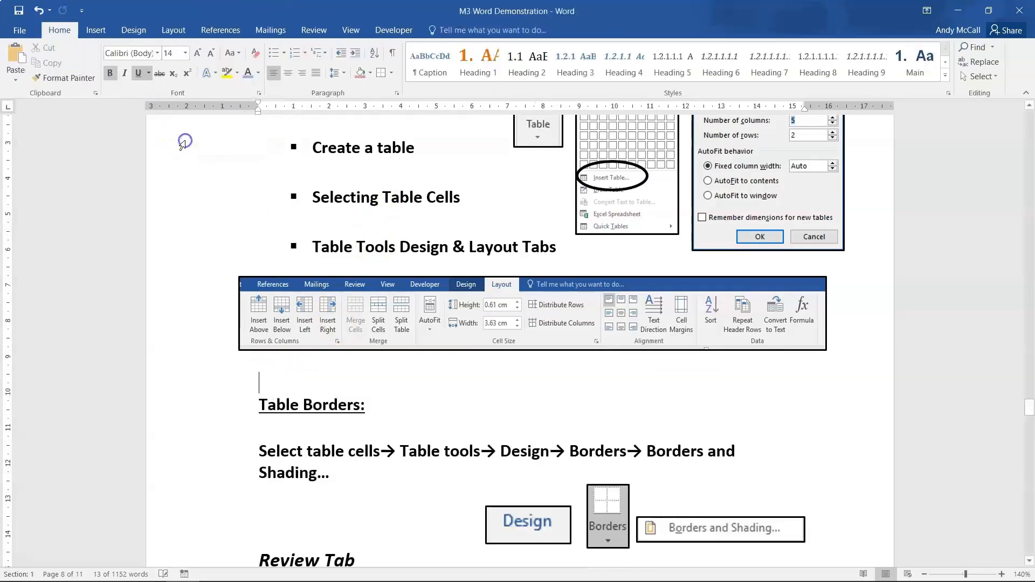
pyautogui.hotkey('ctrl', 'z')
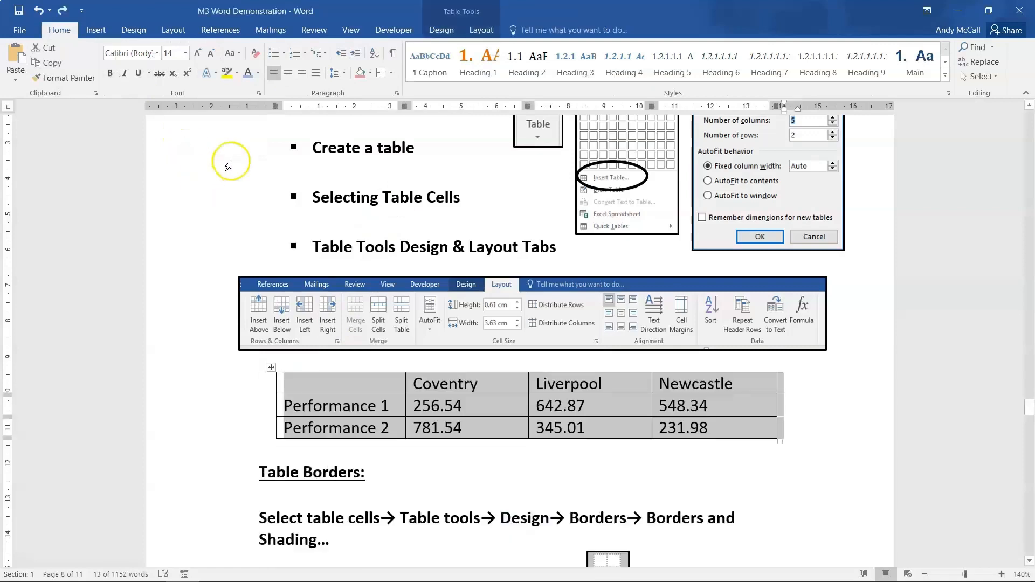
pyautogui.click(294, 417)
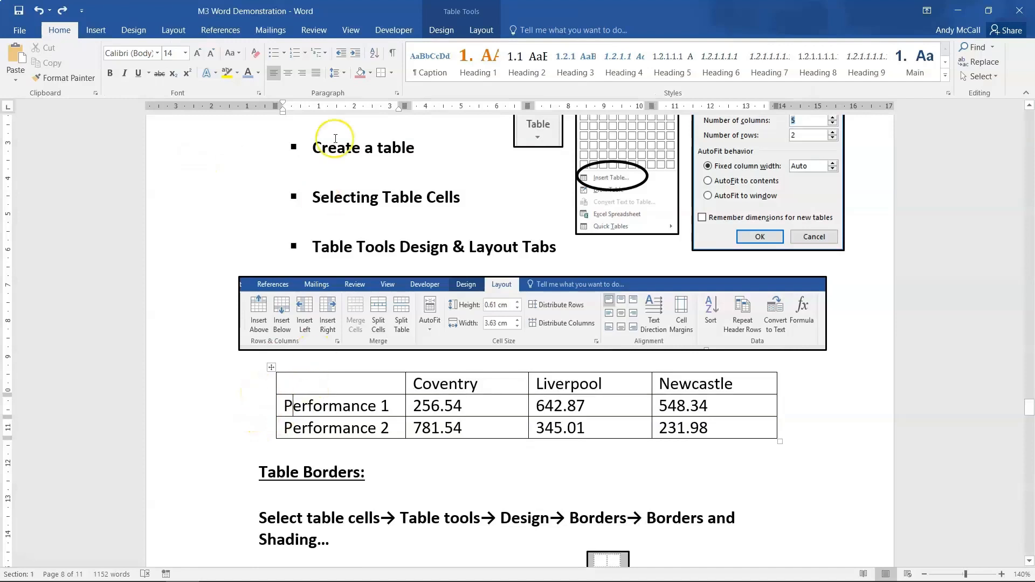
# Select the header row across its cells, then the first column down its cells, and clear the selection.
pyautogui.click(289, 385)
pyautogui.moveTo(296, 385); pyautogui.dragTo(677, 388)
pyautogui.click(330, 381)
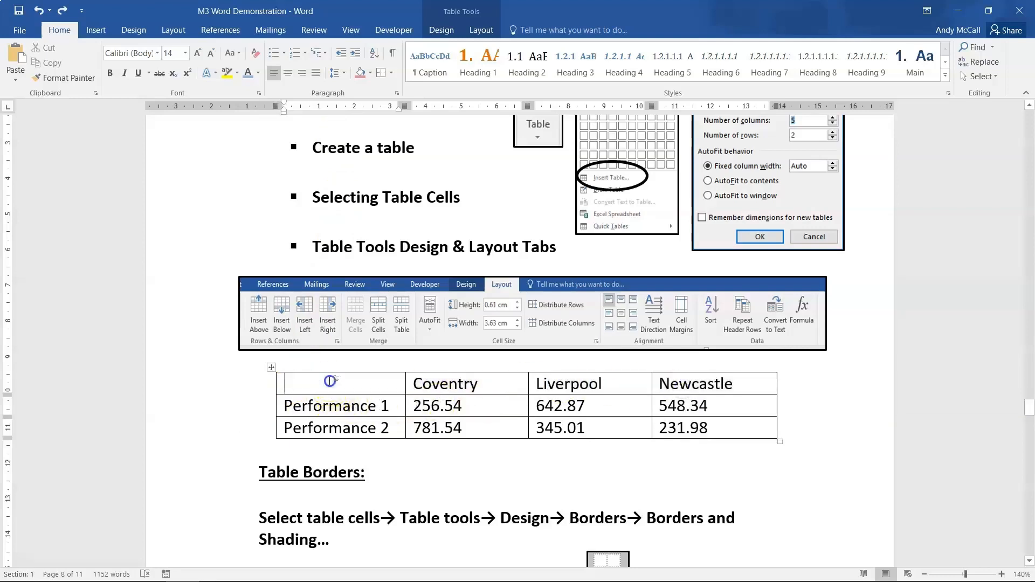
pyautogui.moveTo(331, 383); pyautogui.dragTo(330, 423)
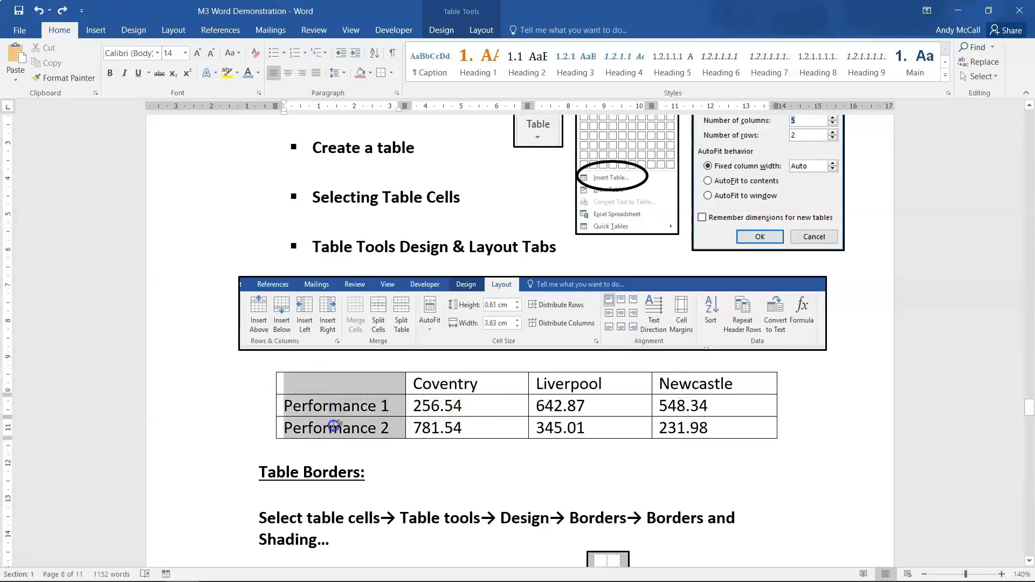
pyautogui.click(222, 411)
pyautogui.click(275, 452)
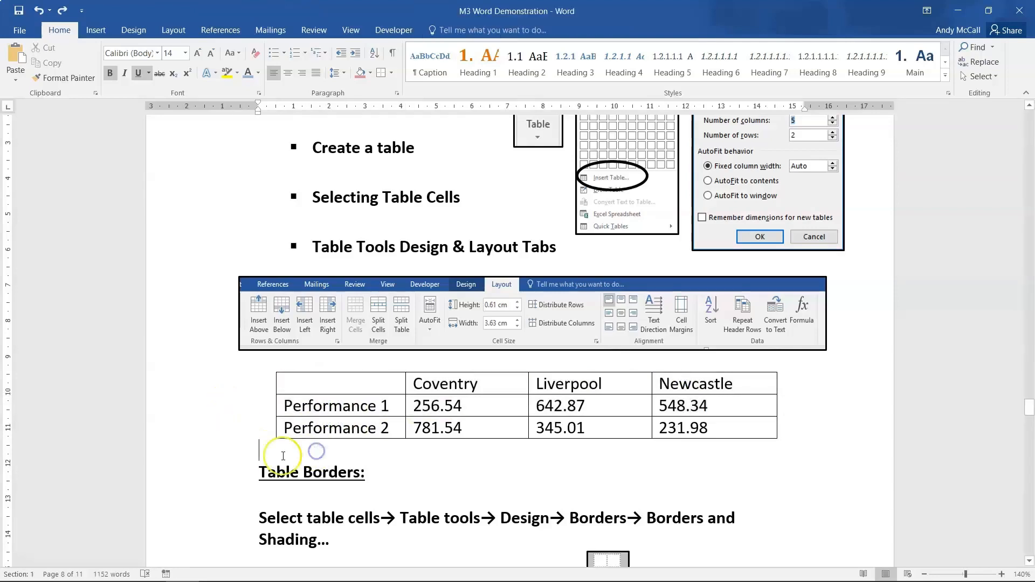
# Select the whole header row from its edge, then the Coventry column.
pyautogui.click(271, 386)
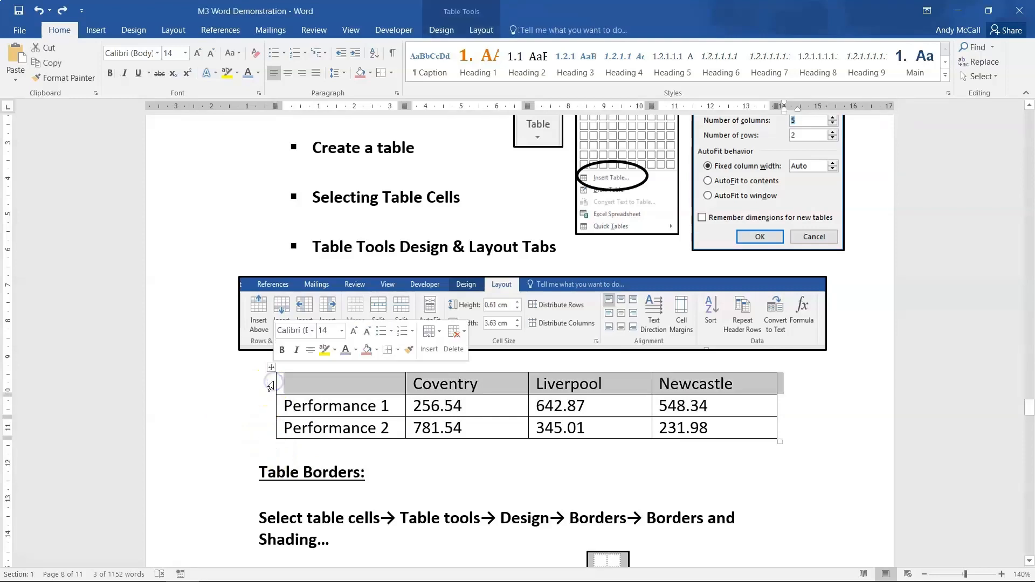
pyautogui.click(333, 452)
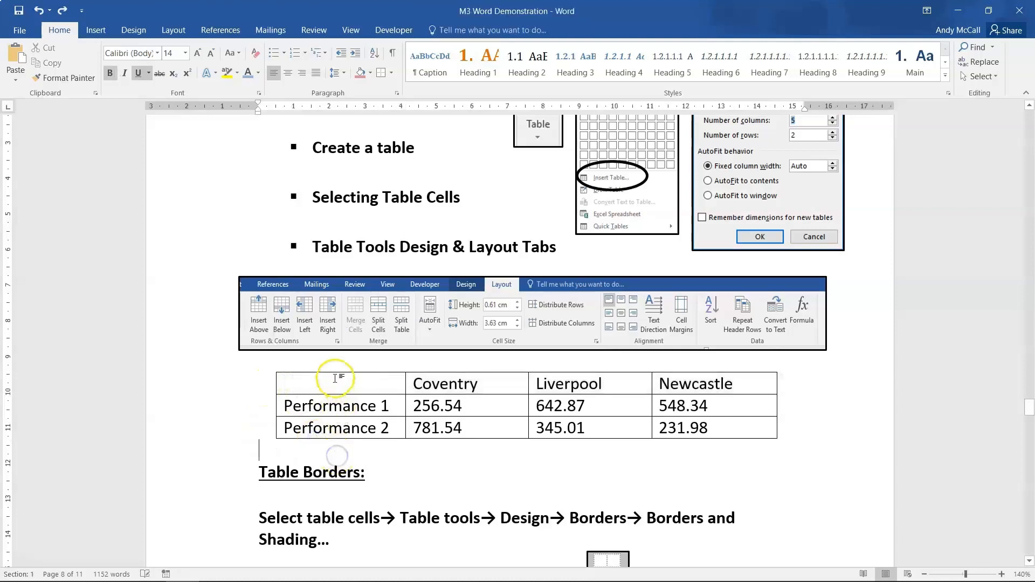
pyautogui.click(458, 371)
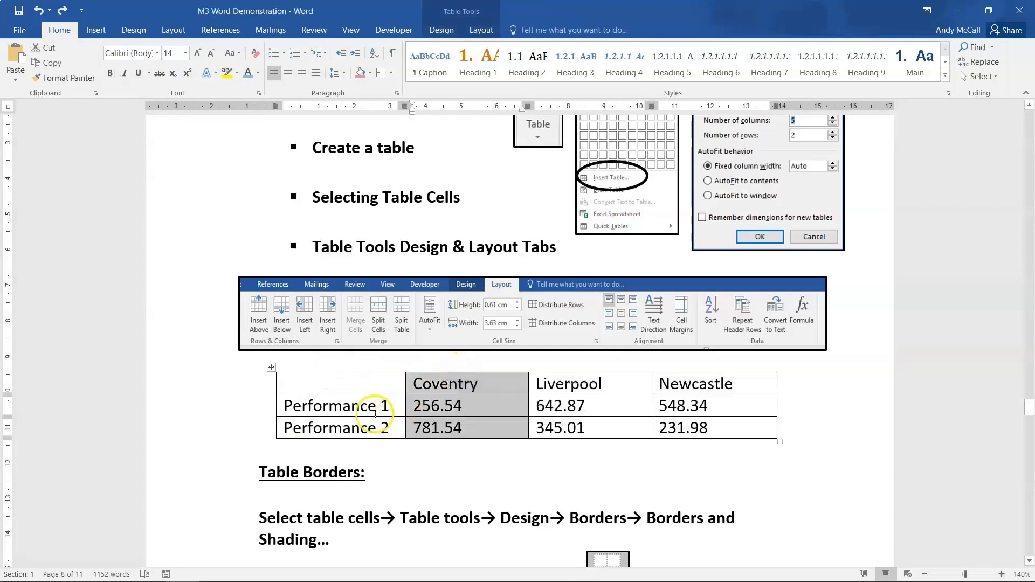
pyautogui.click(469, 428)
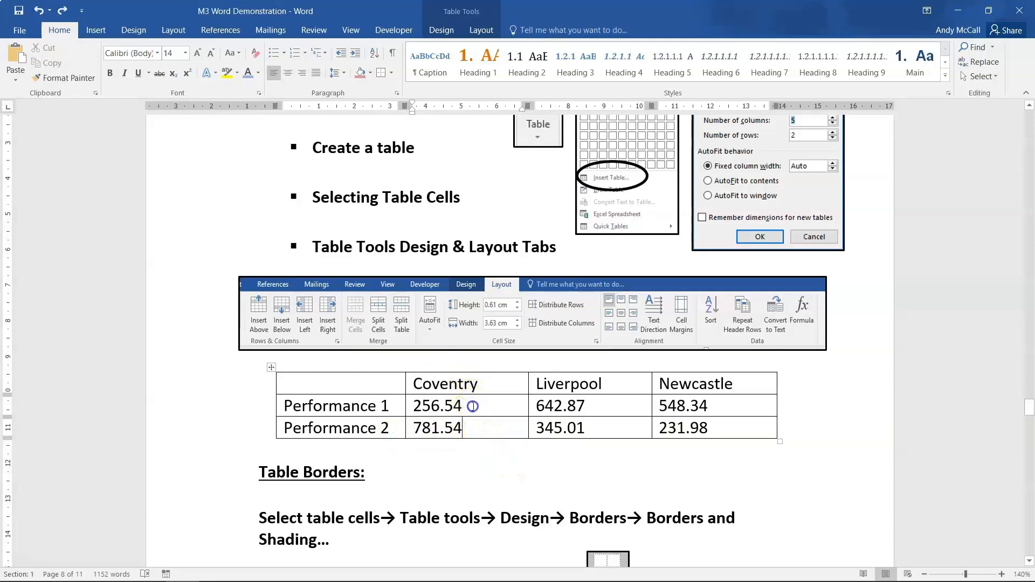
pyautogui.moveTo(473, 407); pyautogui.dragTo(467, 427)
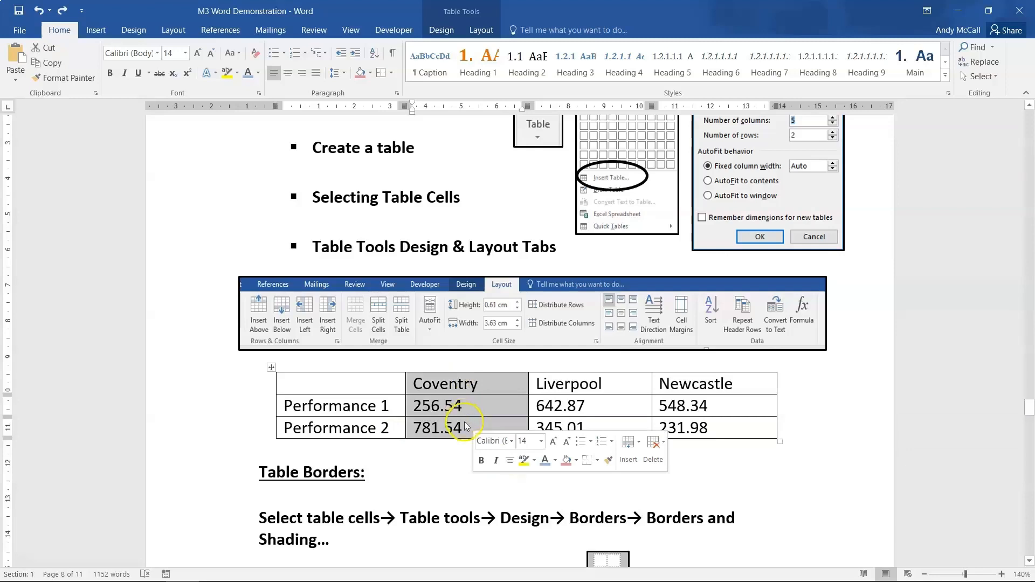
# Set the width of the Coventry column to 4.4 cm.
pyautogui.click(423, 405)
pyautogui.moveTo(437, 386); pyautogui.dragTo(444, 430)
pyautogui.click(472, 30)
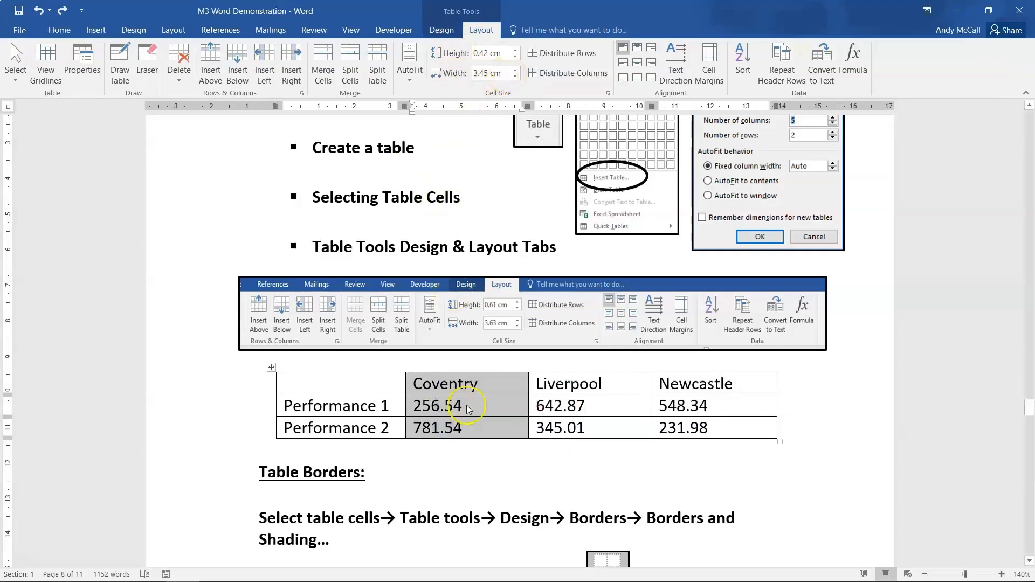
pyautogui.click(512, 71)
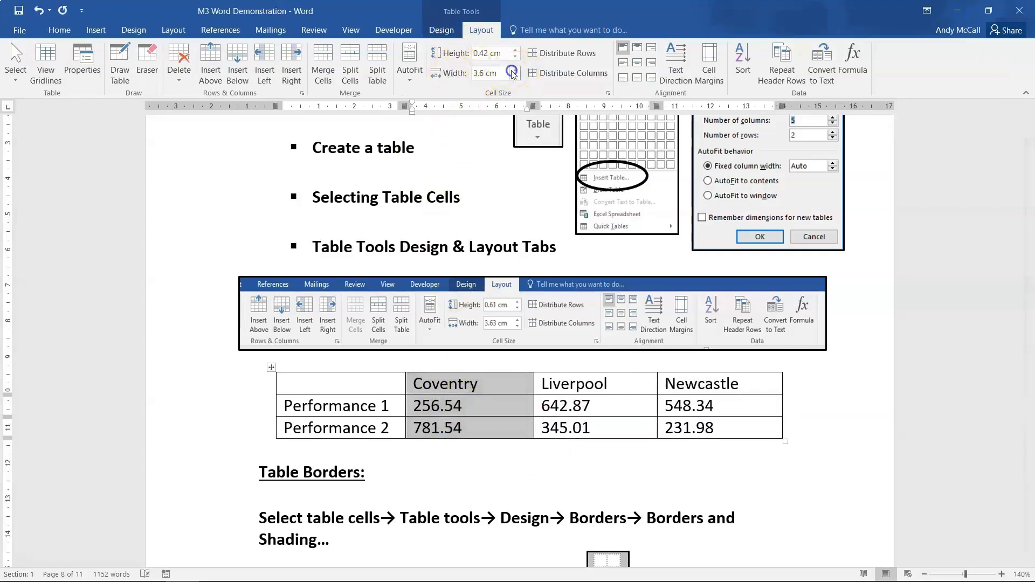
pyautogui.click(512, 70)
pyautogui.click(512, 71)
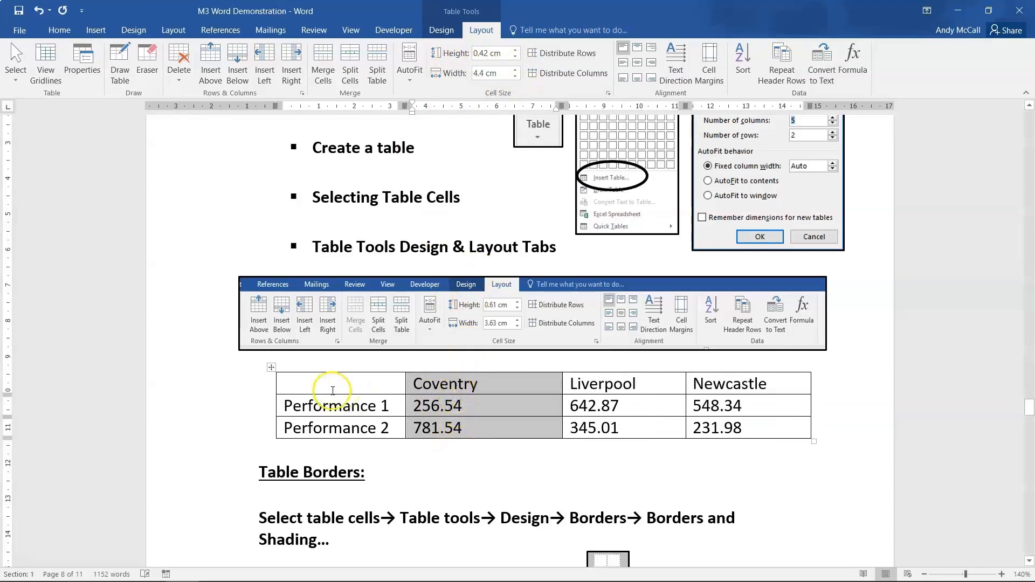
# Set the height of the Performance 1 row to 1.8 cm.
pyautogui.click(270, 413)
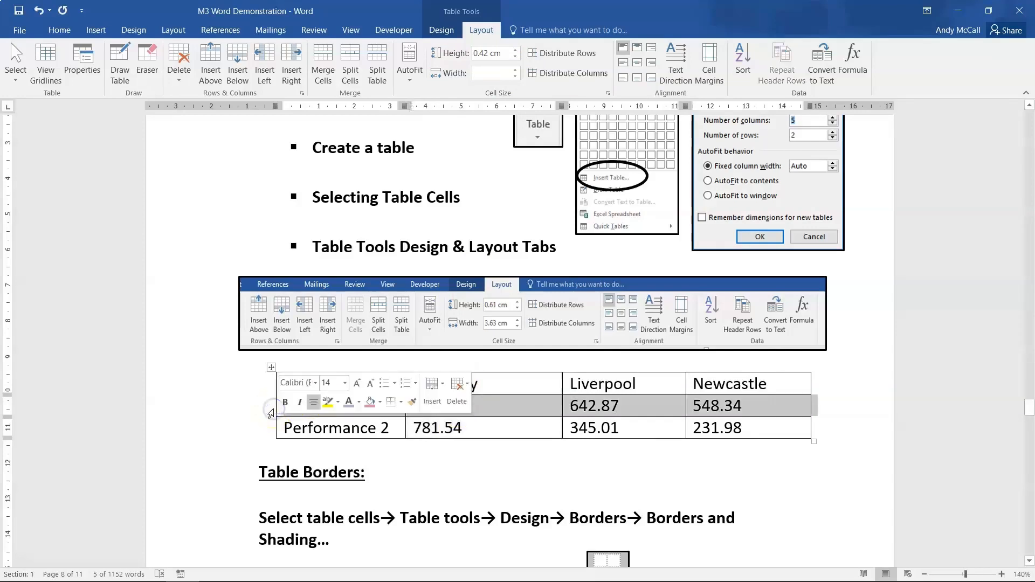
pyautogui.click(516, 51)
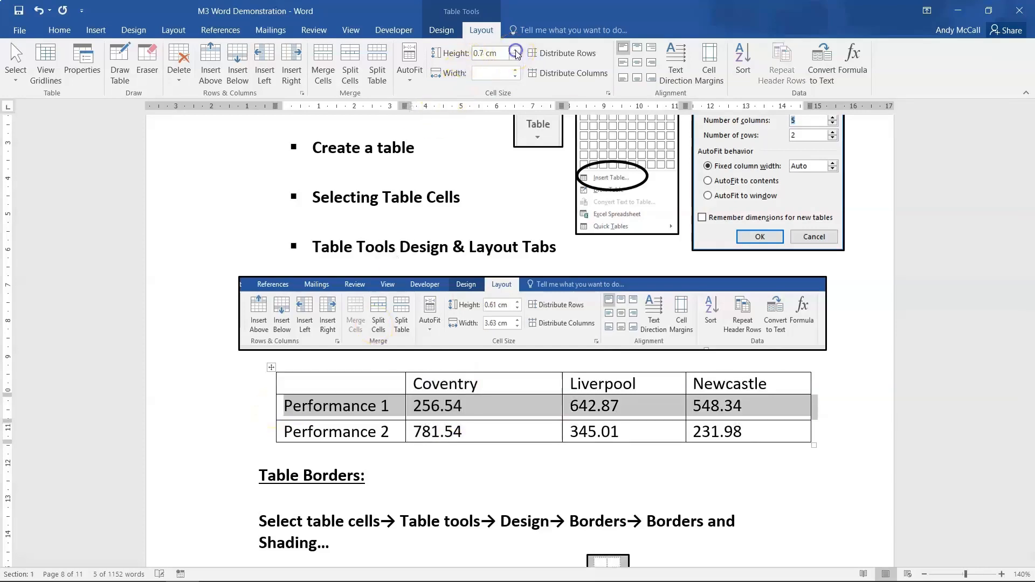
pyautogui.click(516, 51)
pyautogui.click(516, 50)
pyautogui.click(516, 50)
pyautogui.click(515, 51)
pyautogui.click(516, 50)
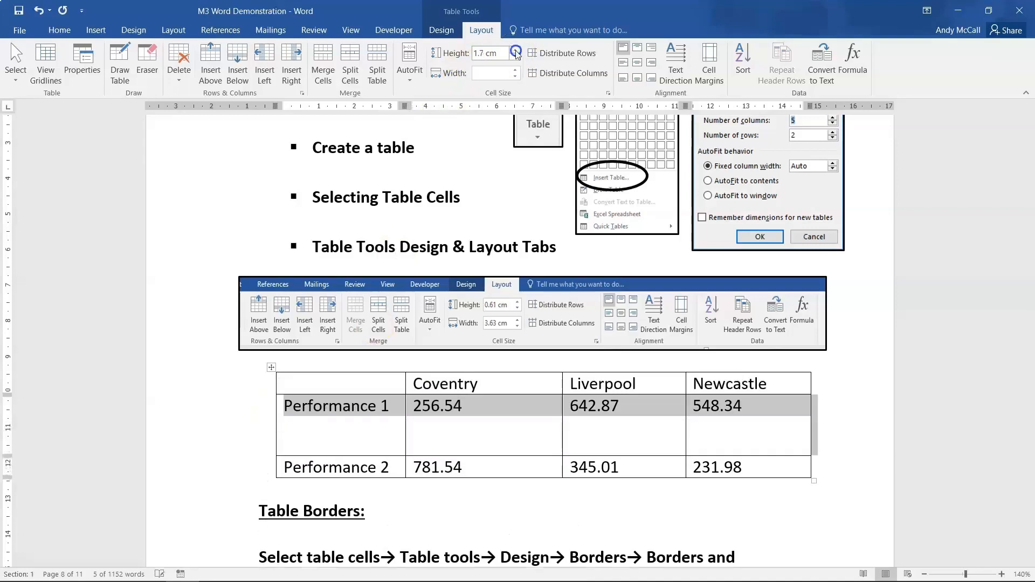
pyautogui.click(515, 50)
pyautogui.click(515, 50)
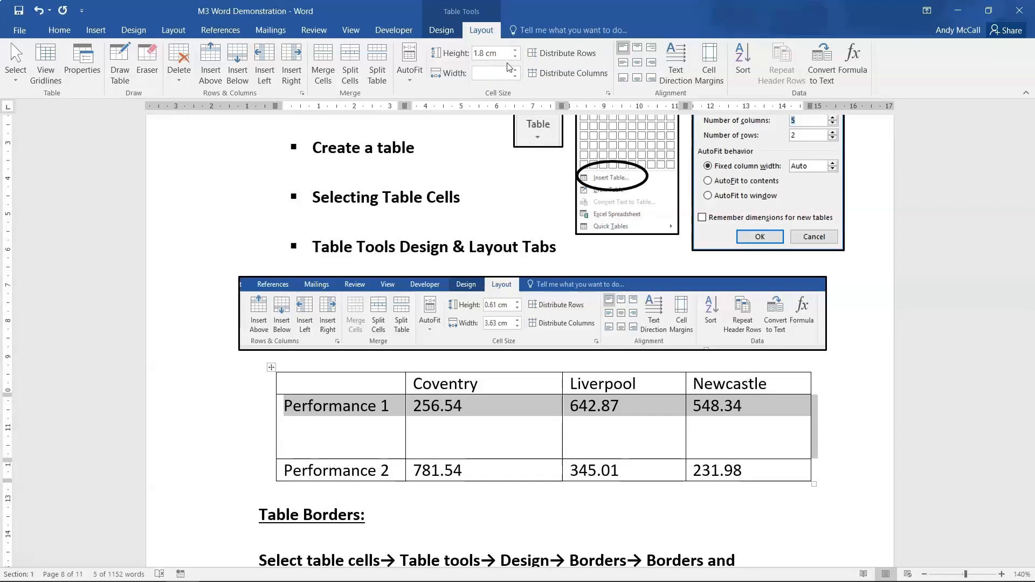
# Undo the repeated height increases of the Performance 1 row, keeping only the first one.
pyautogui.hotkey('ctrl', 'z')
pyautogui.hotkey('ctrl', 'z')
pyautogui.hotkey('ctrl', 'z')
pyautogui.hotkey('ctrl', 'z')
pyautogui.hotkey('ctrl', 'z')
pyautogui.hotkey('ctrl', 'z')
pyautogui.hotkey('ctrl', 'z')
pyautogui.hotkey('ctrl', 'z')
pyautogui.hotkey('ctrl', 'z')
pyautogui.hotkey('ctrl', 'z')
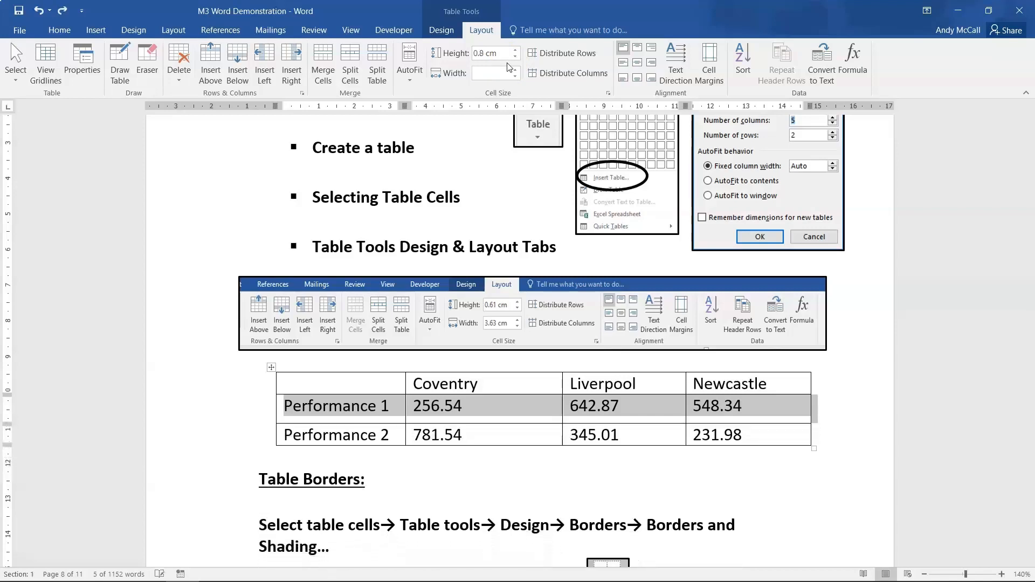
pyautogui.hotkey('ctrl', 'z')
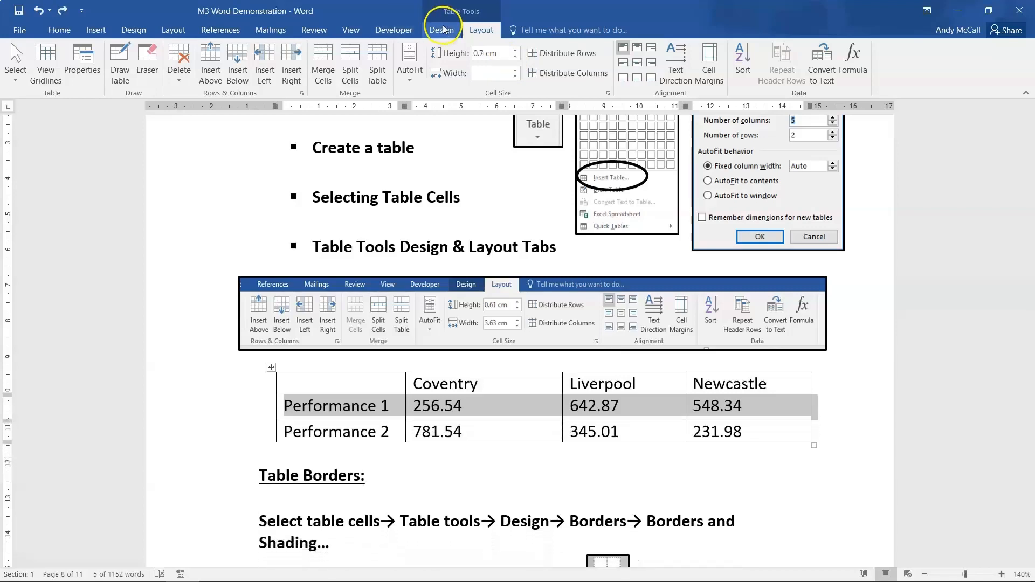
# Shade the table's header row with a blue theme color.
pyautogui.click(443, 29)
pyautogui.click(279, 403)
pyautogui.click(287, 391)
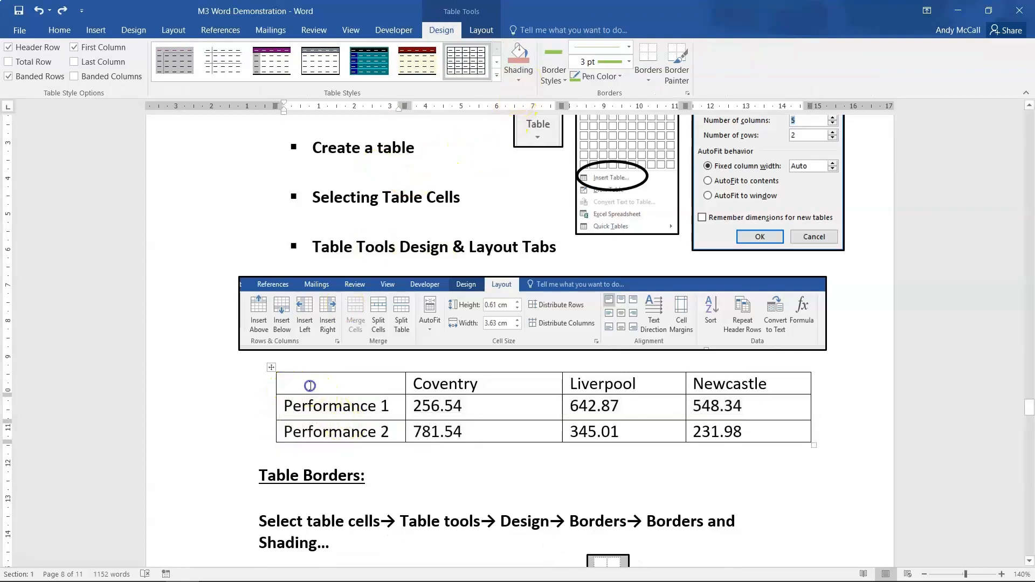
pyautogui.moveTo(309, 386); pyautogui.dragTo(723, 383)
pyautogui.click(524, 79)
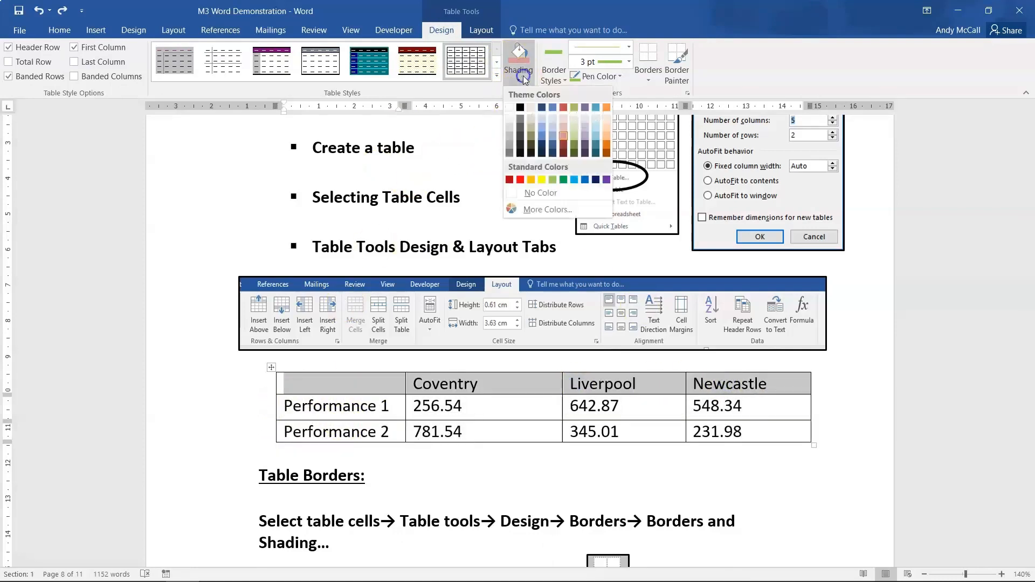
pyautogui.click(541, 131)
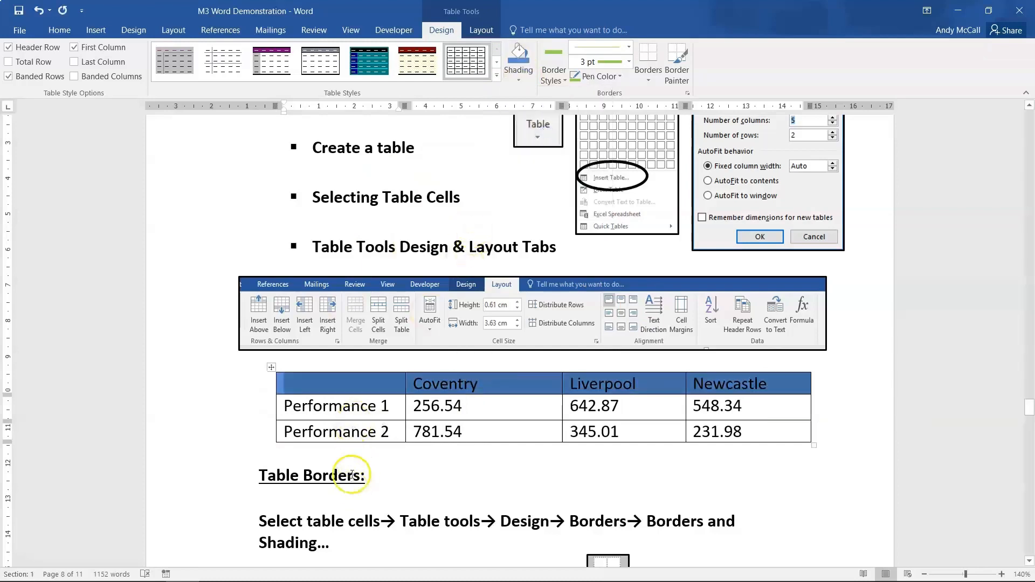
pyautogui.click(322, 408)
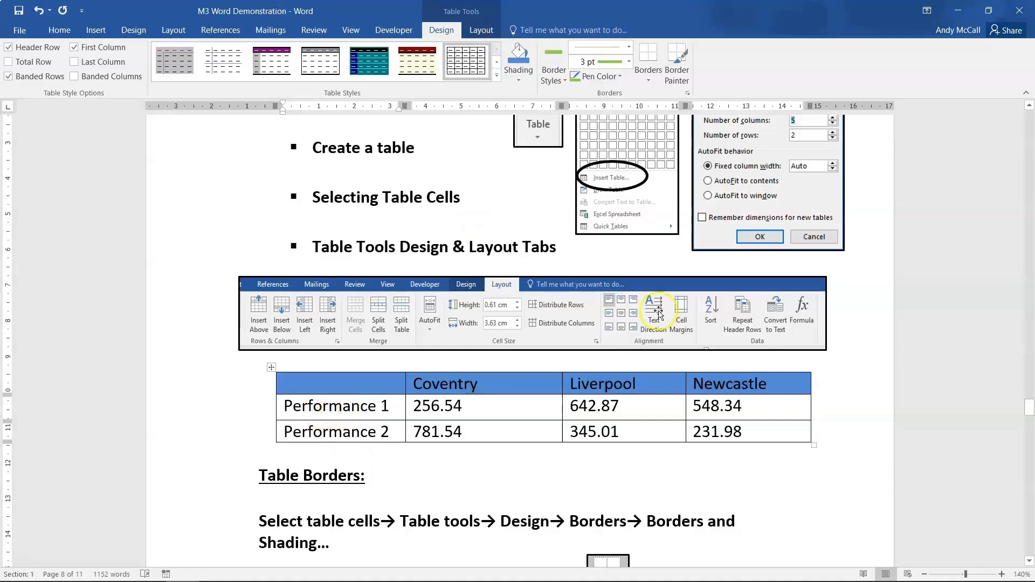
# Apply solid green 3 pt borders to all cells of the performance table using the All setting.
pyautogui.click(271, 369)
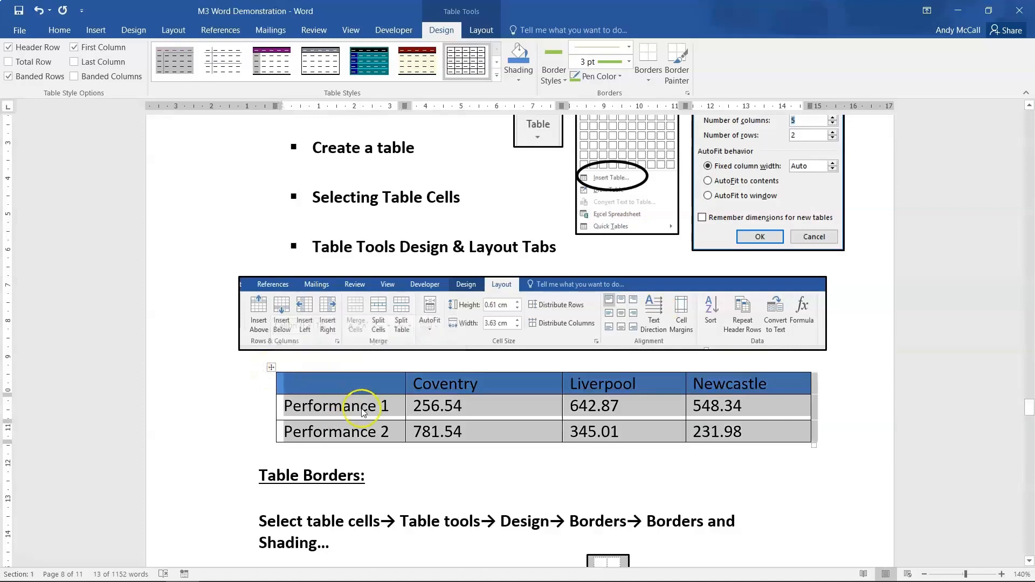
pyautogui.click(271, 369)
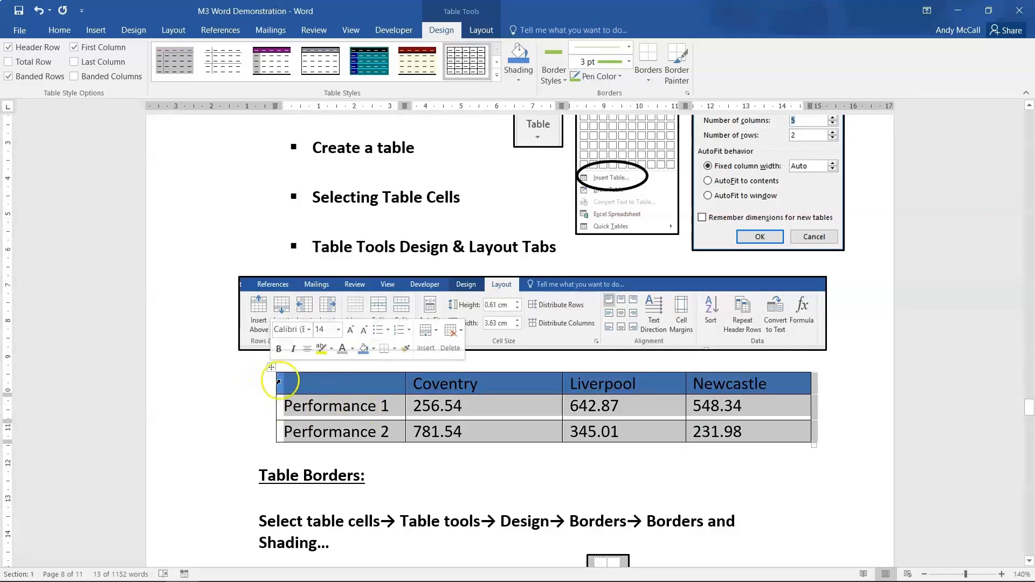
pyautogui.click(644, 77)
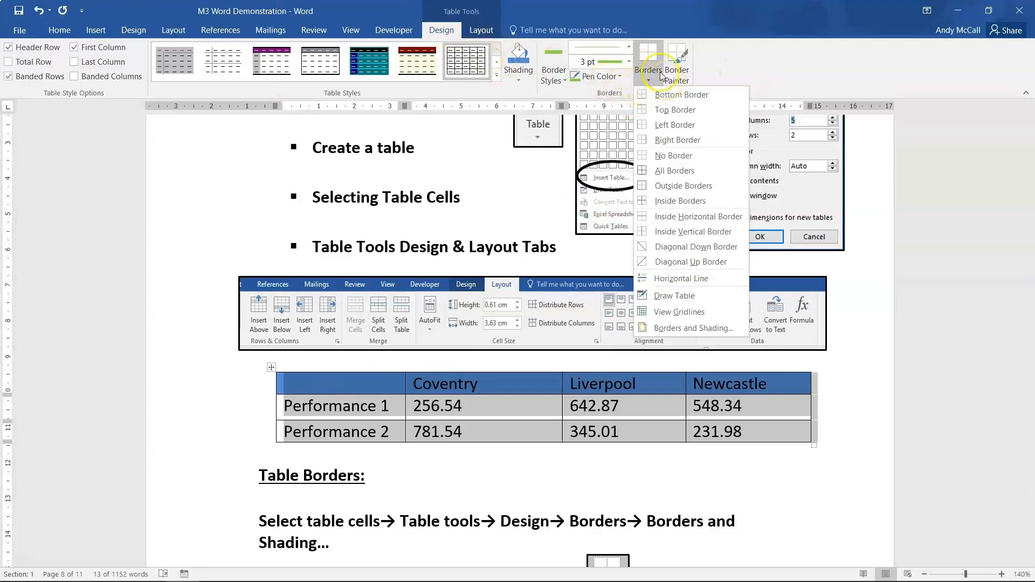
pyautogui.click(664, 329)
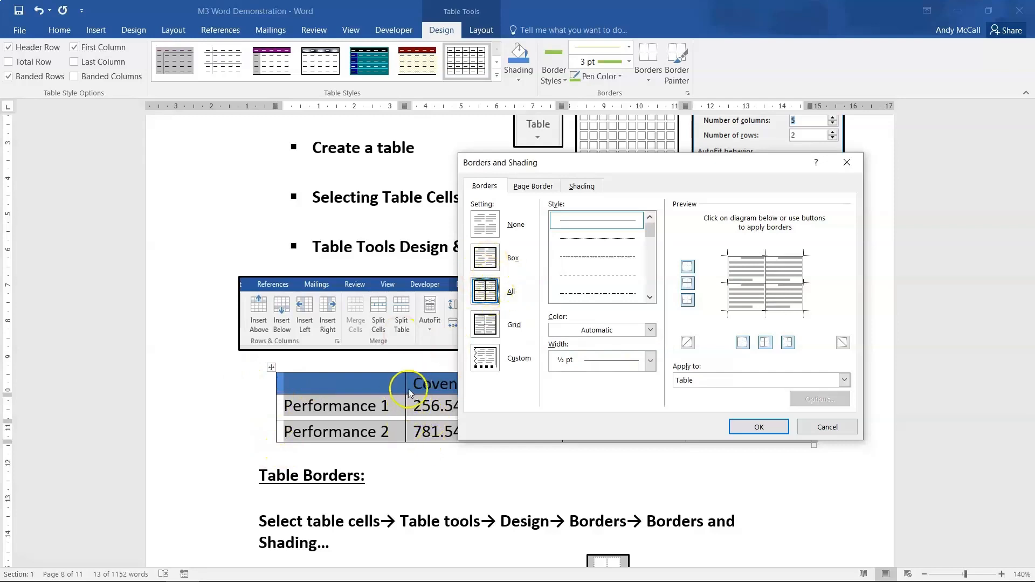
pyautogui.click(484, 257)
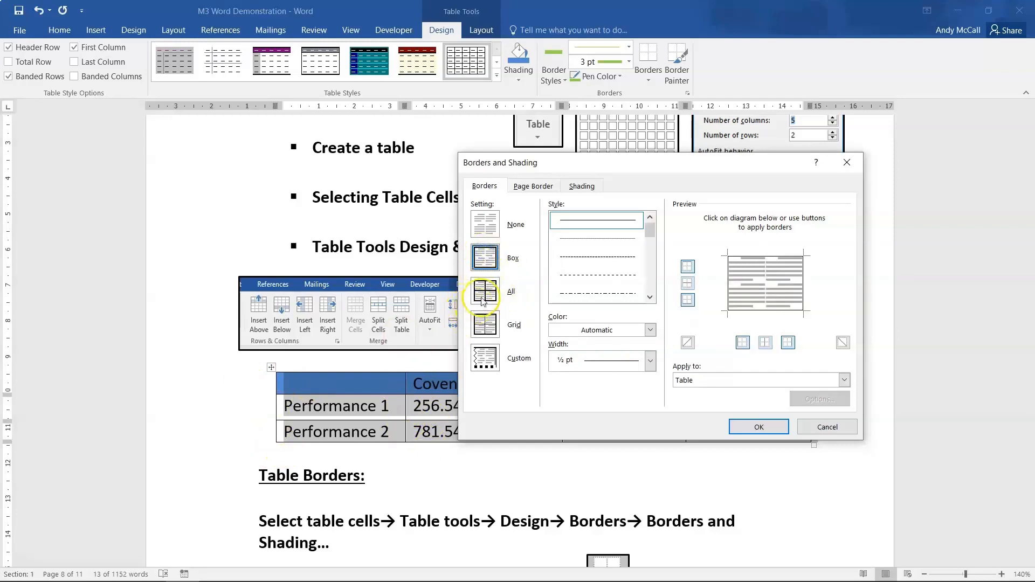
pyautogui.click(482, 299)
pyautogui.click(650, 330)
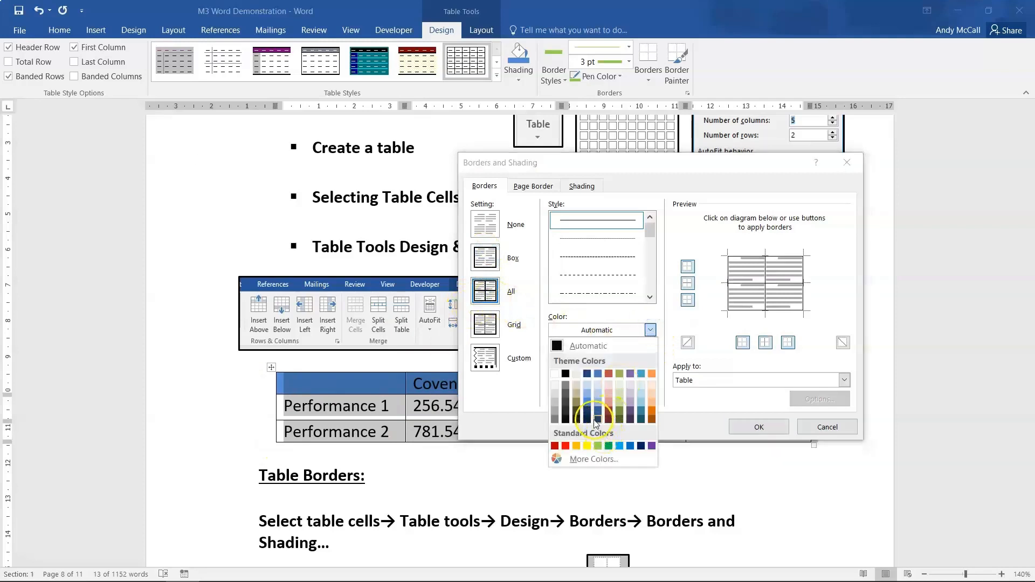
pyautogui.click(608, 445)
pyautogui.click(625, 360)
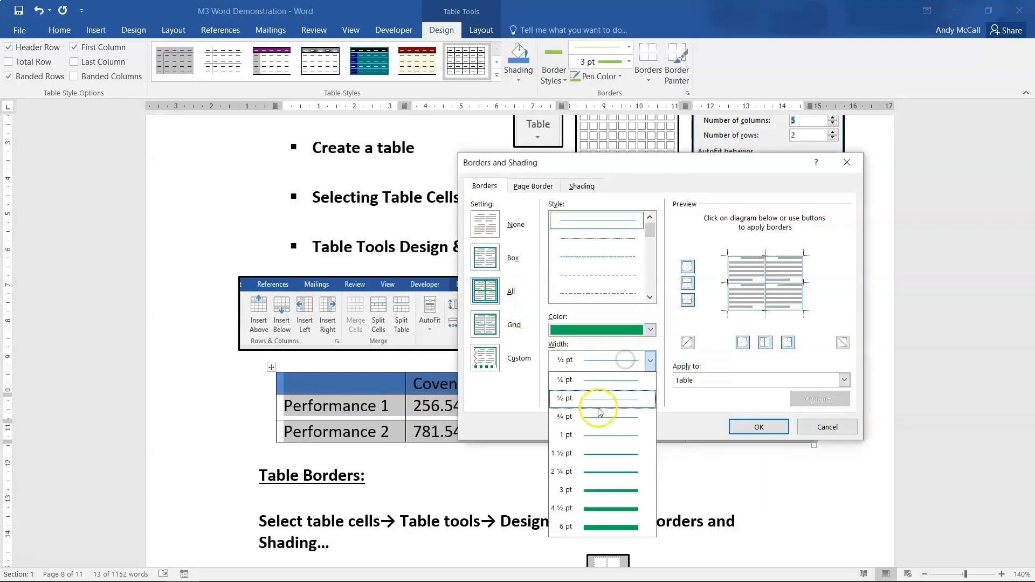
pyautogui.click(596, 491)
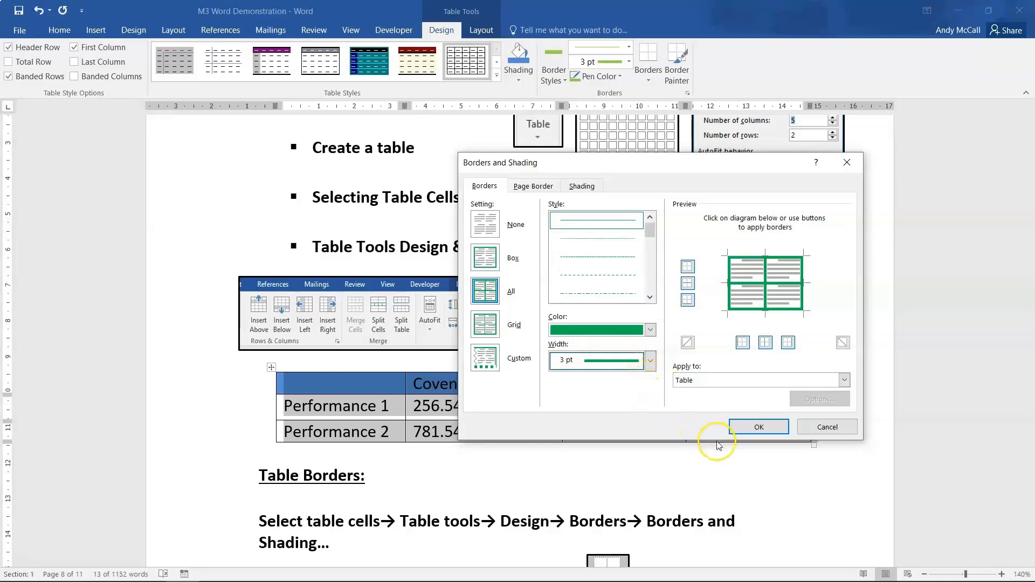
pyautogui.click(741, 430)
pyautogui.click(360, 429)
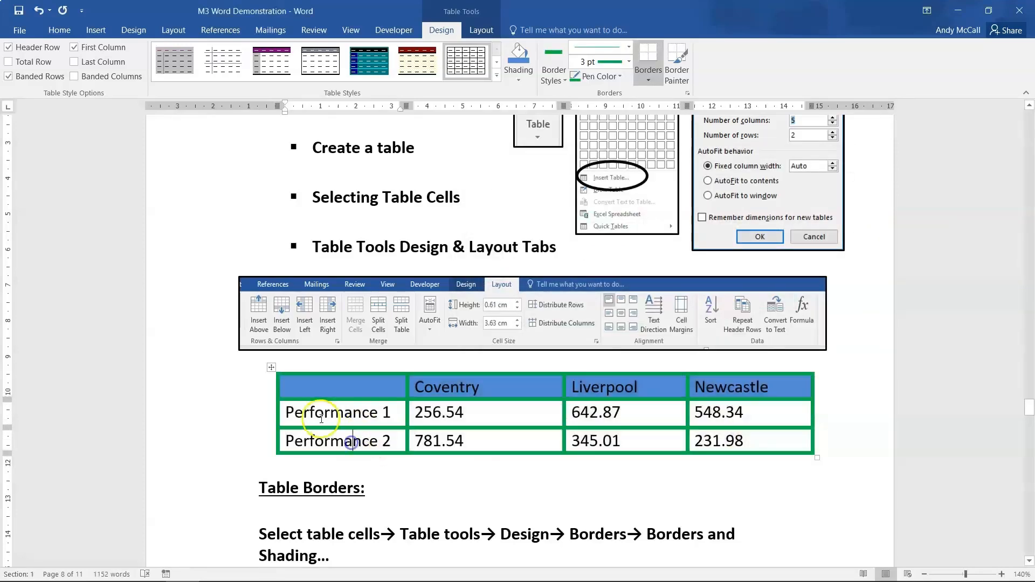
# Select the whole performance table and set its border color to standard red in the Borders and Shading settings.
pyautogui.click(308, 390)
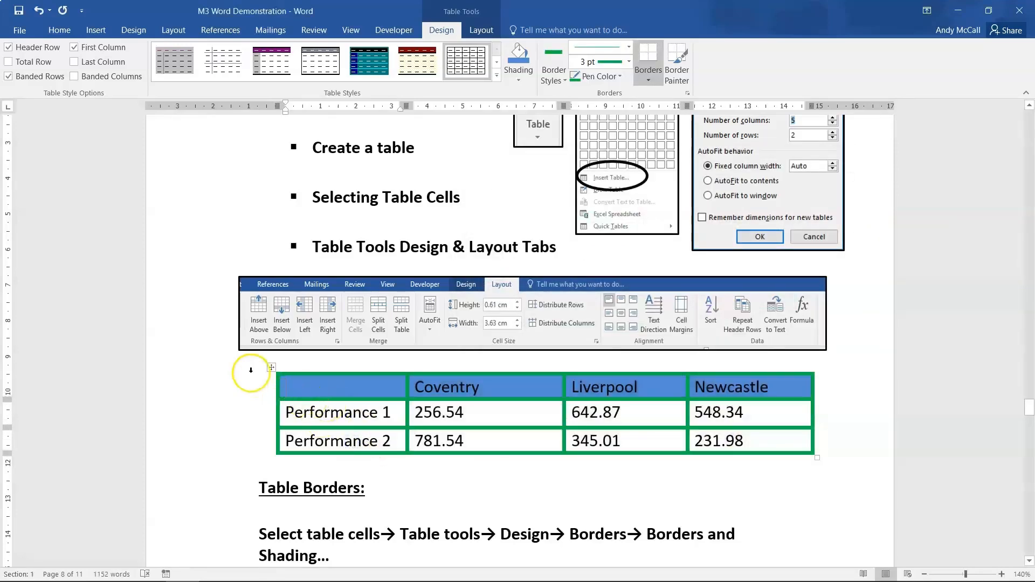
pyautogui.click(272, 369)
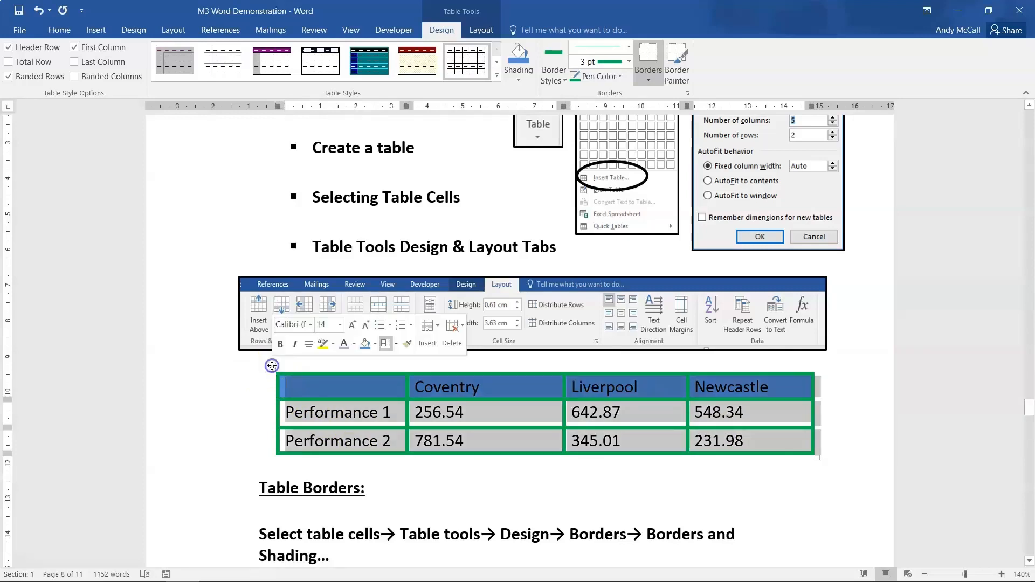
pyautogui.click(652, 81)
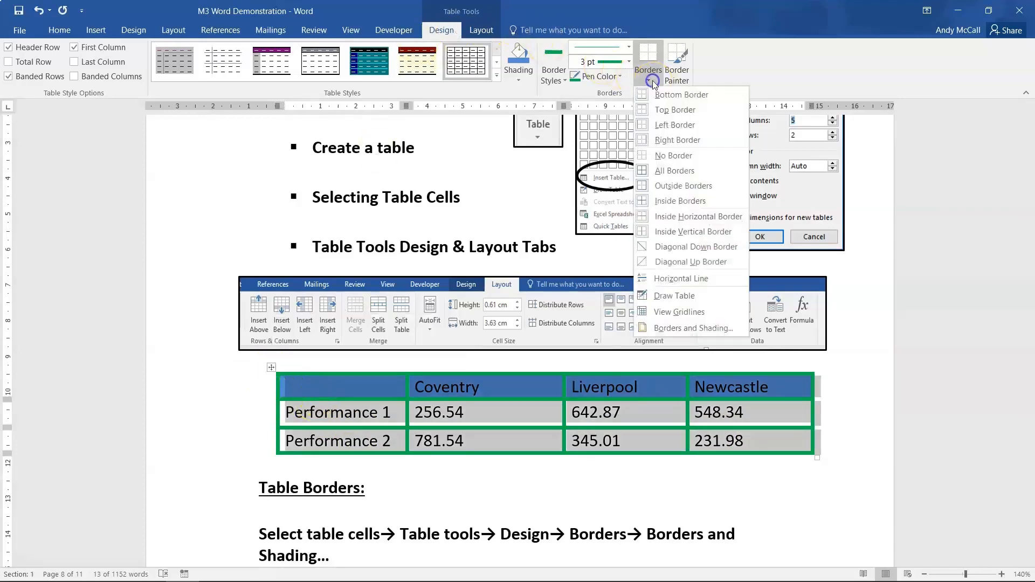
pyautogui.click(660, 328)
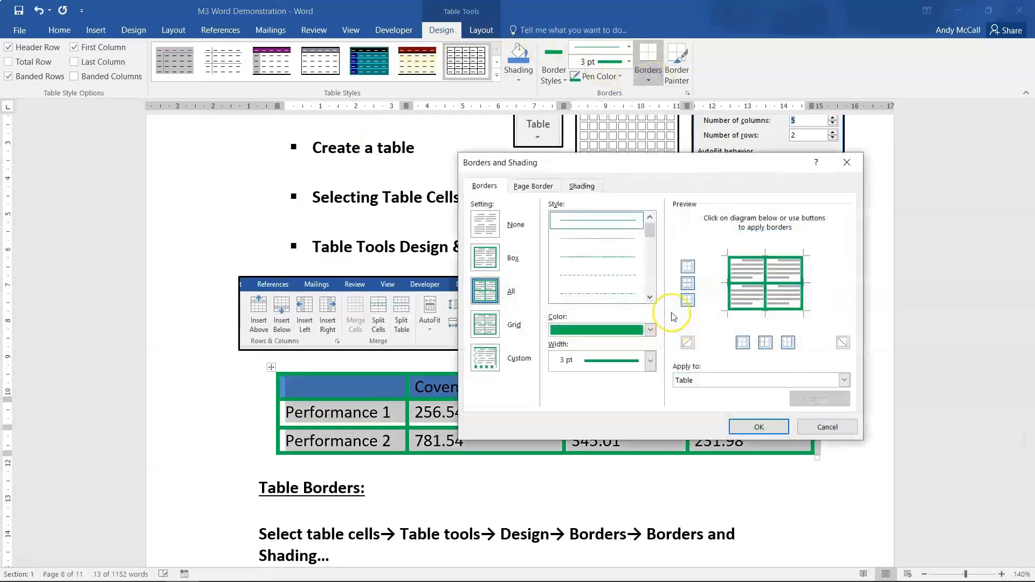
pyautogui.click(650, 330)
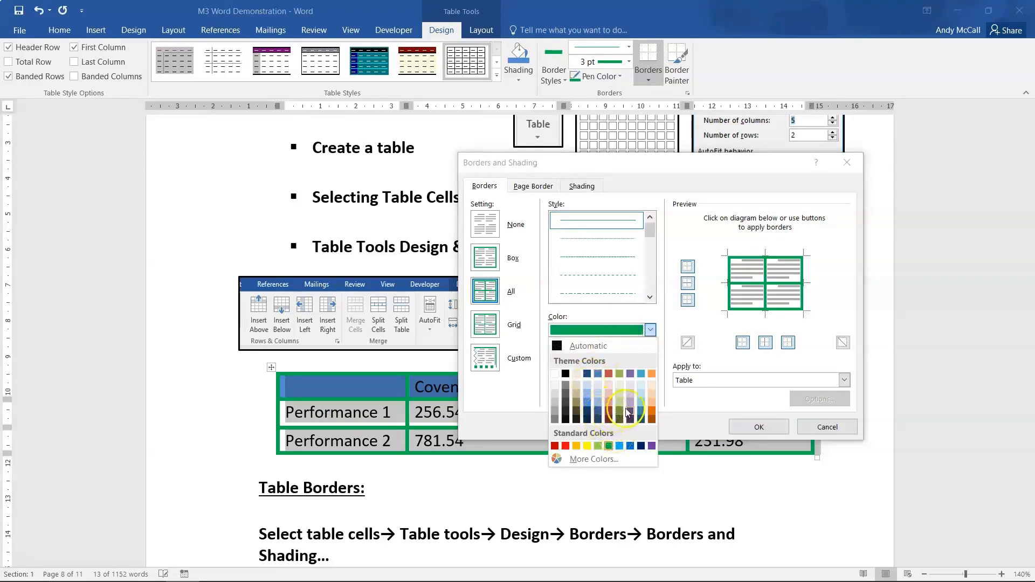
pyautogui.click(651, 402)
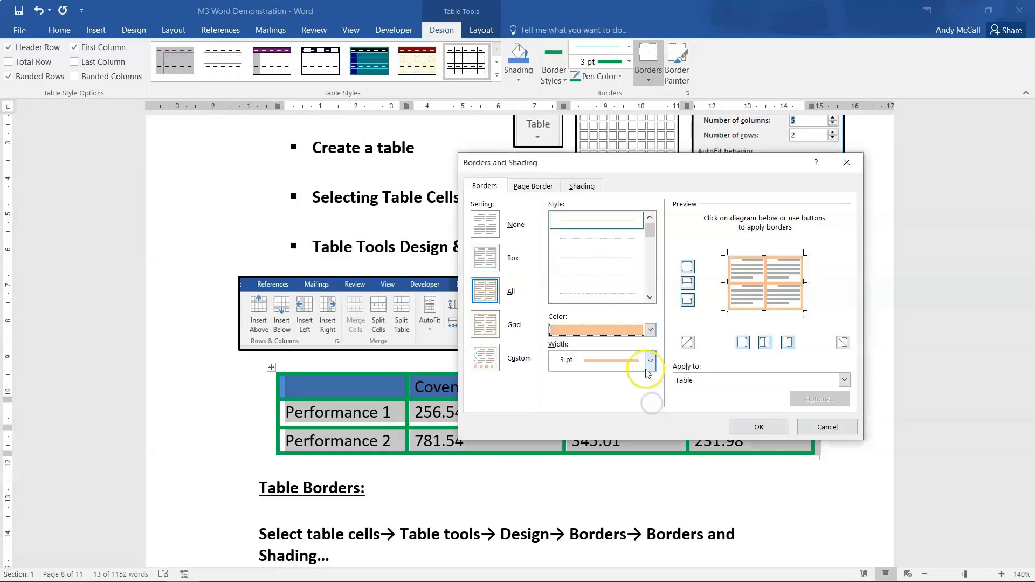
pyautogui.click(650, 330)
pyautogui.click(565, 446)
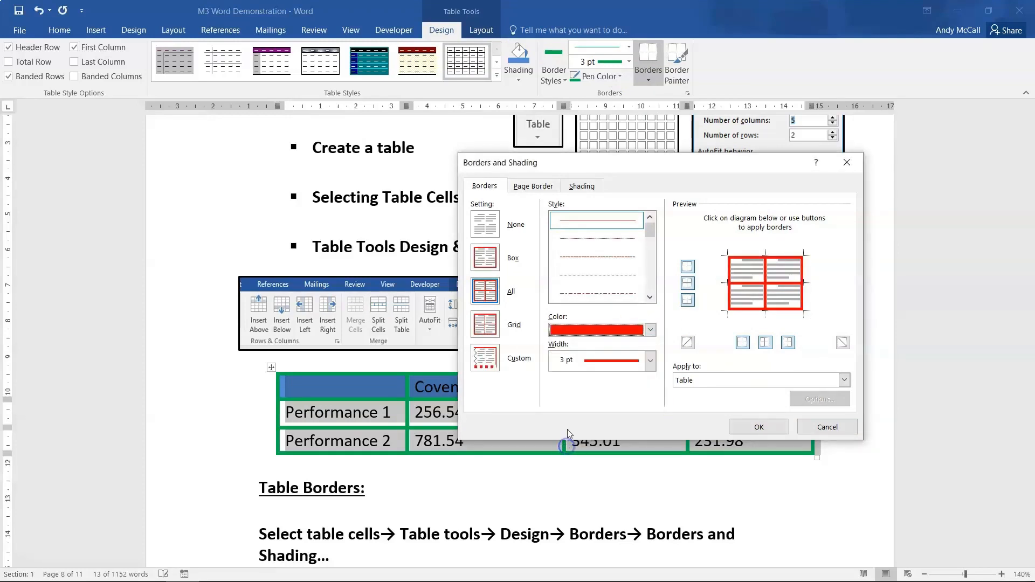
# Set the red table borders to the third line style, a fine dashed line at ½ pt, and apply them.
pyautogui.click(650, 360)
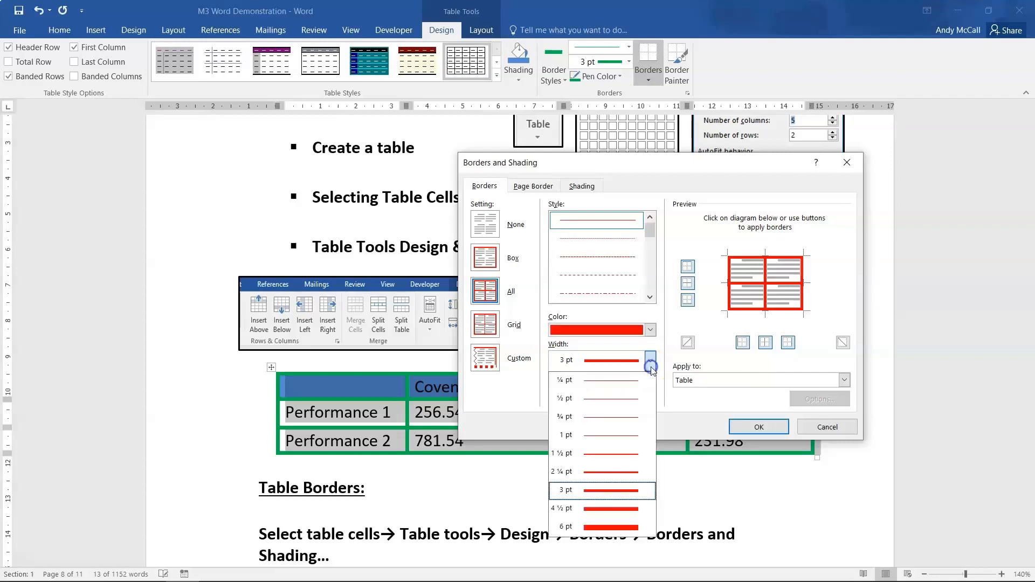
pyautogui.click(584, 472)
pyautogui.click(594, 257)
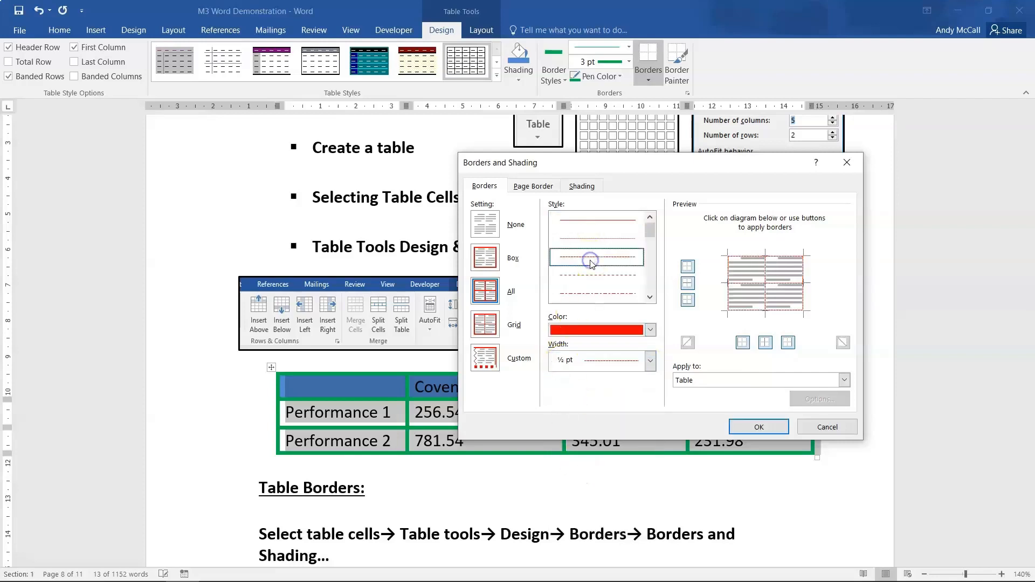
pyautogui.click(741, 427)
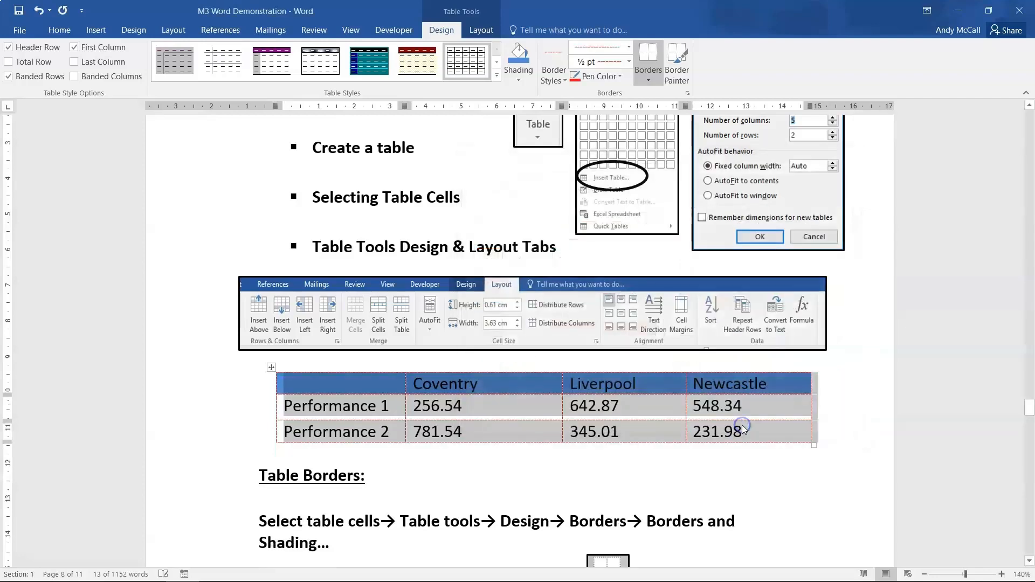
pyautogui.click(563, 491)
pyautogui.click(304, 380)
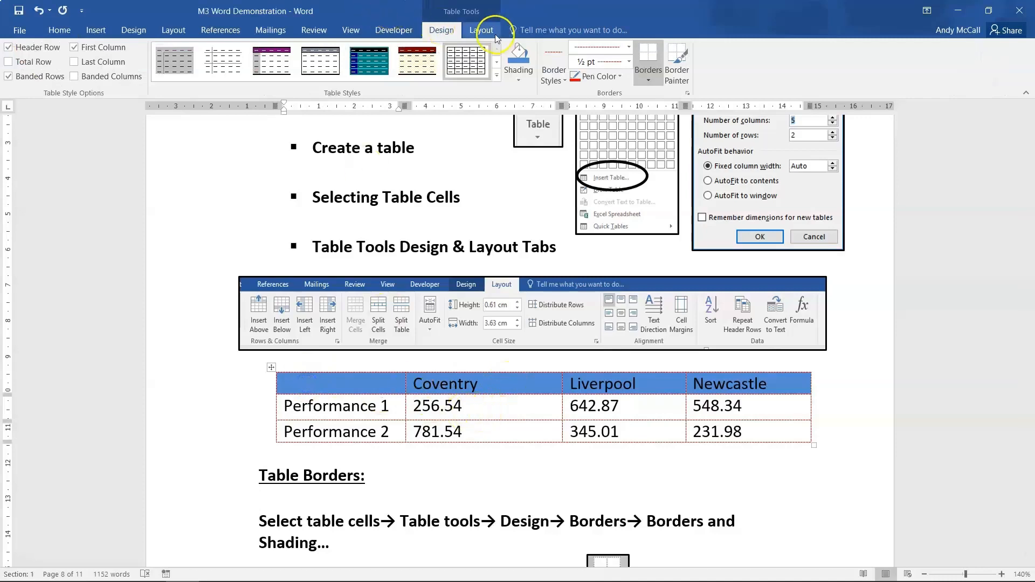
# Place the cursor outside and inside the table to compare when Table Tools are available, and select the whole table.
pyautogui.click(470, 361)
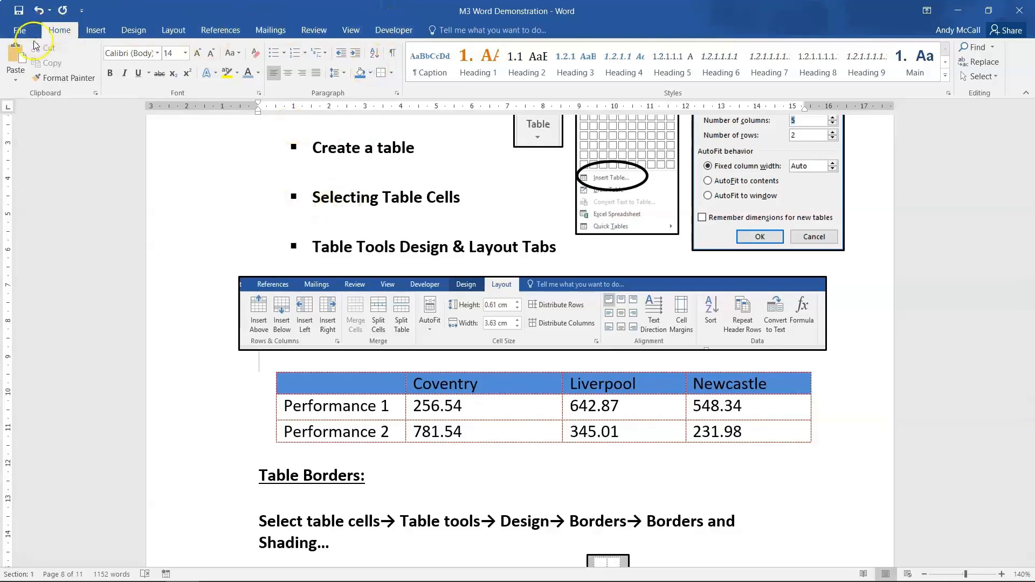
pyautogui.click(287, 382)
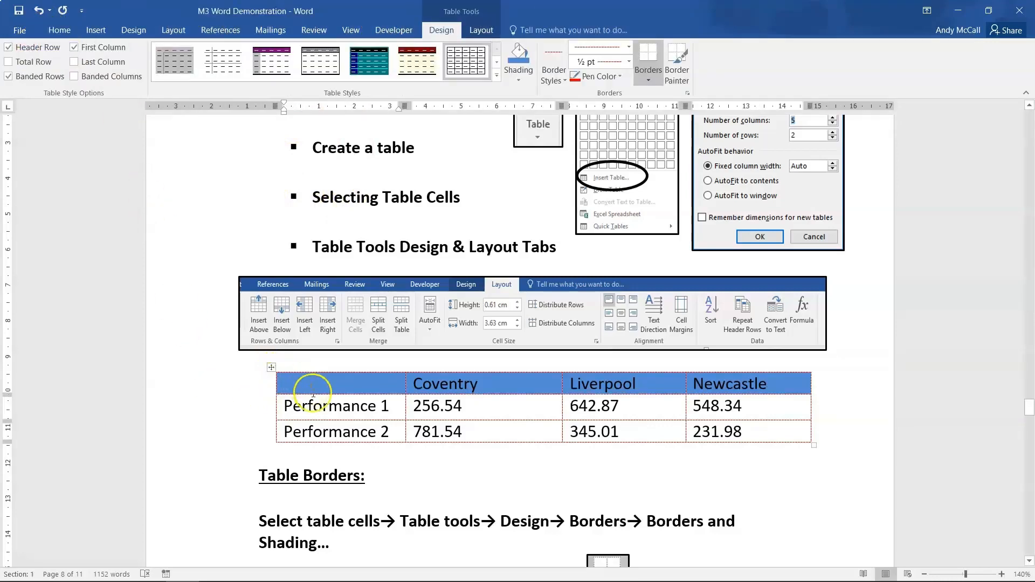
pyautogui.click(255, 358)
pyautogui.click(294, 382)
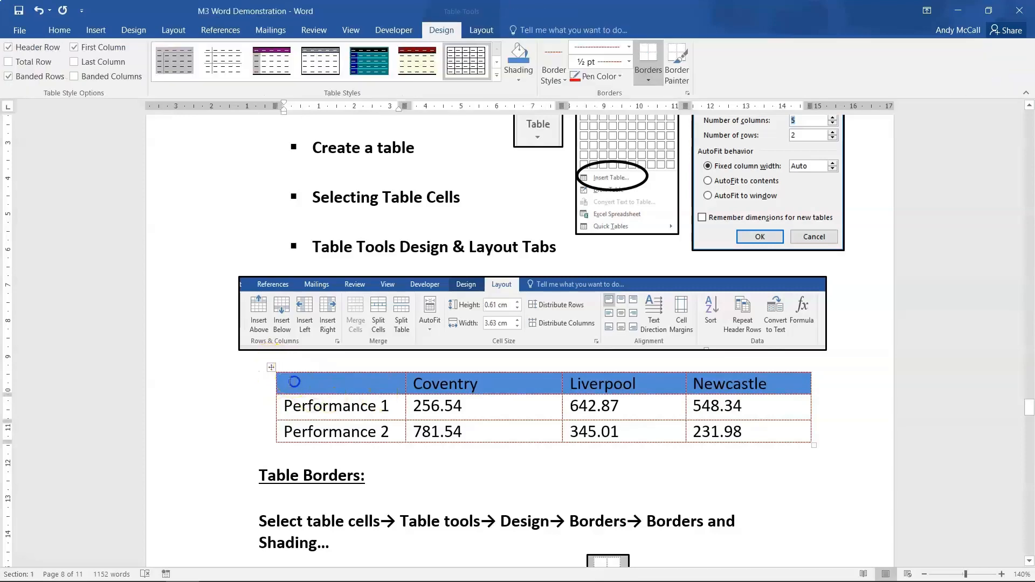
pyautogui.click(271, 367)
pyautogui.scroll(-5, 432, 323)
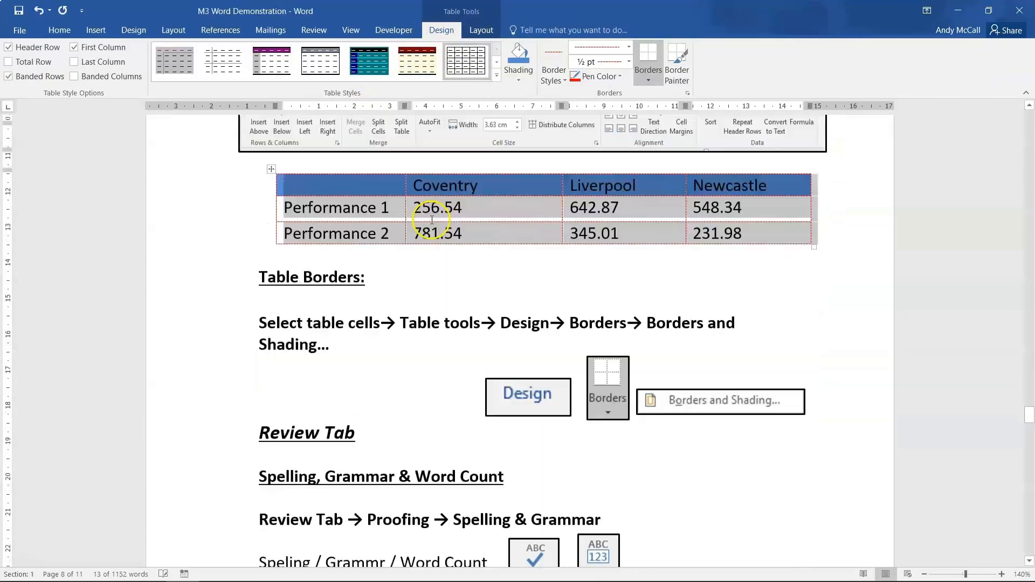